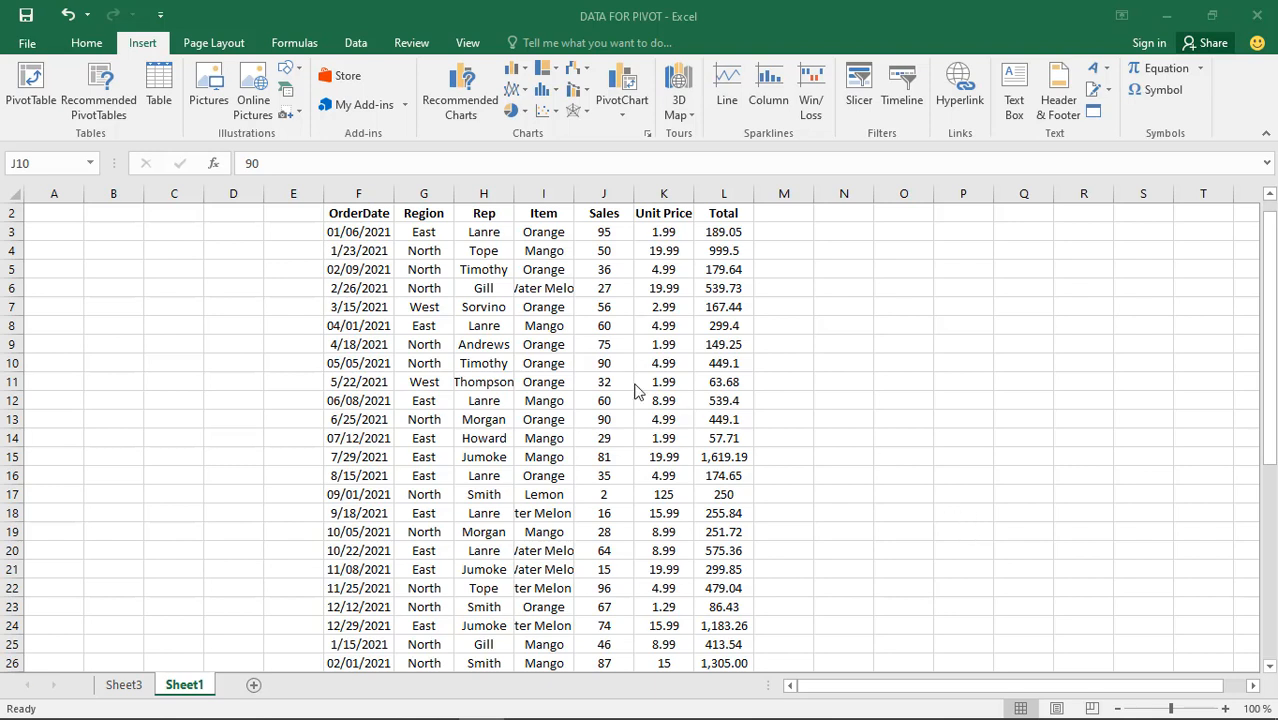
Review the column headers of the sales data on Sheet1, from OrderDate across to Total
{"action": "left_click", "coordinate": [351, 215]}
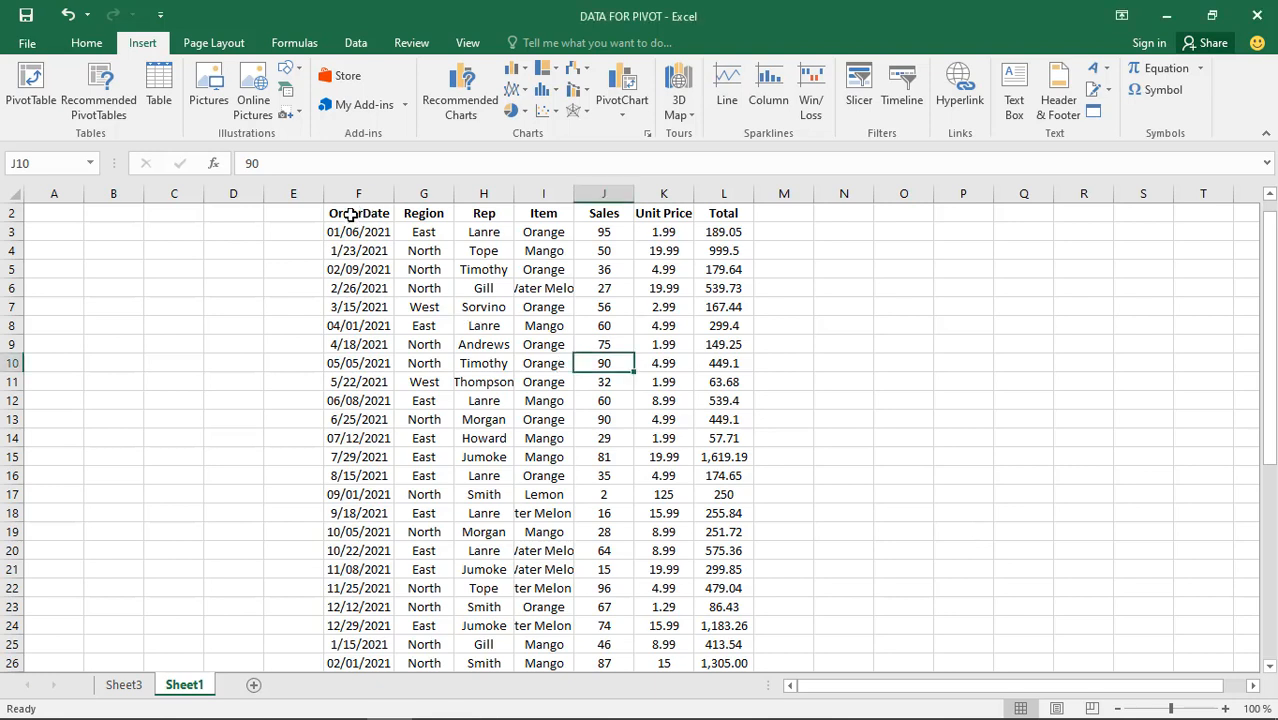
{"action": "left_click", "coordinate": [352, 215]}
{"action": "left_click", "coordinate": [428, 217]}
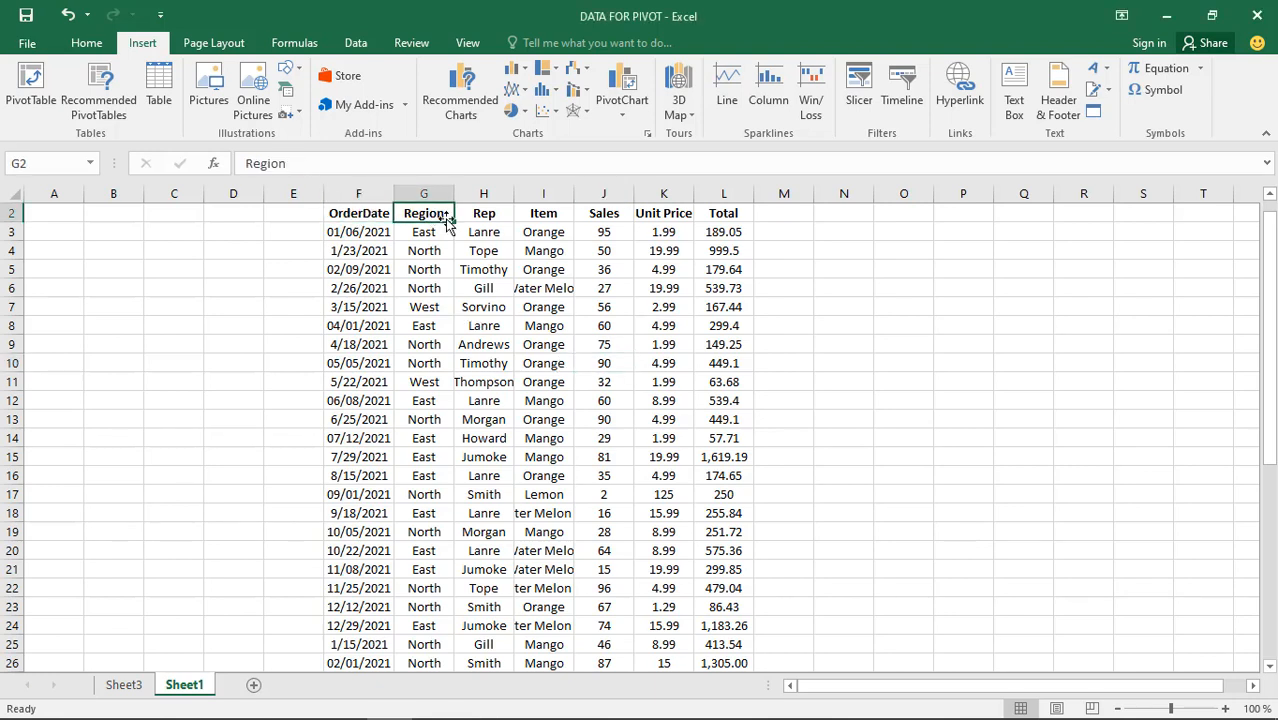
{"action": "left_click", "coordinate": [470, 217]}
{"action": "left_click", "coordinate": [540, 218]}
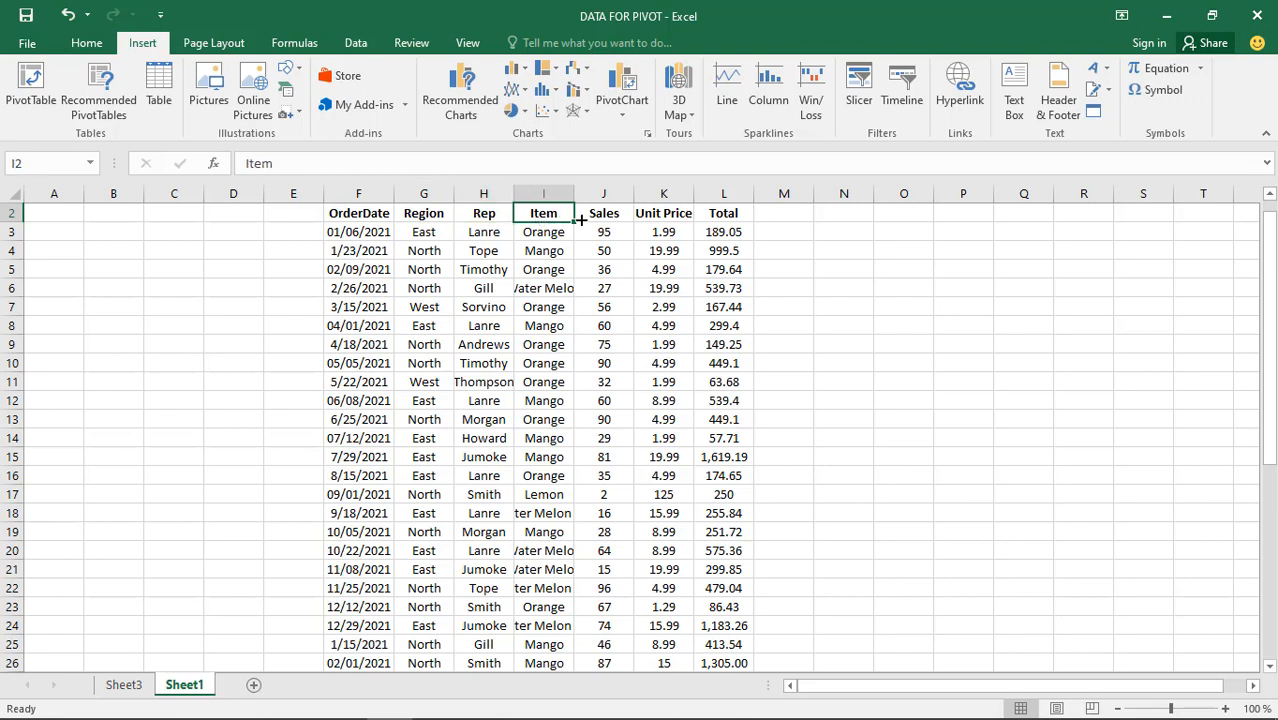
{"action": "left_click", "coordinate": [364, 217]}
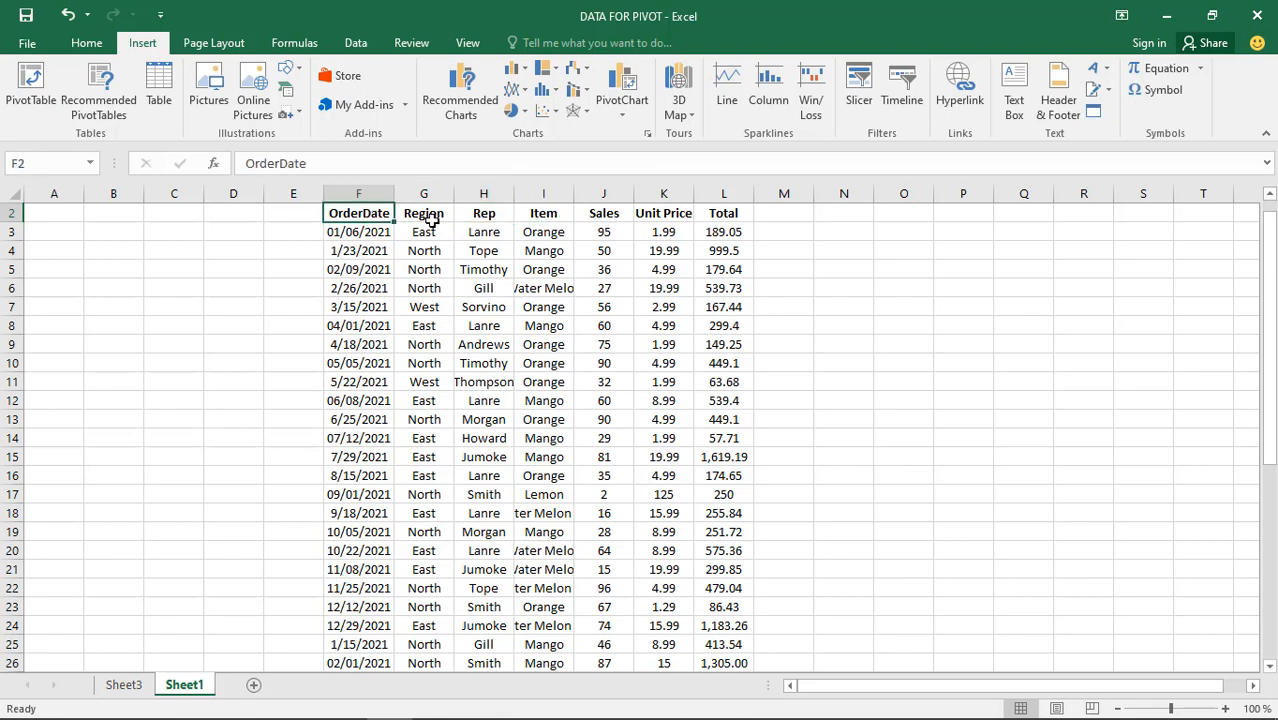
{"action": "left_click", "coordinate": [428, 219]}
{"action": "left_click", "coordinate": [500, 218]}
{"action": "left_click", "coordinate": [544, 214]}
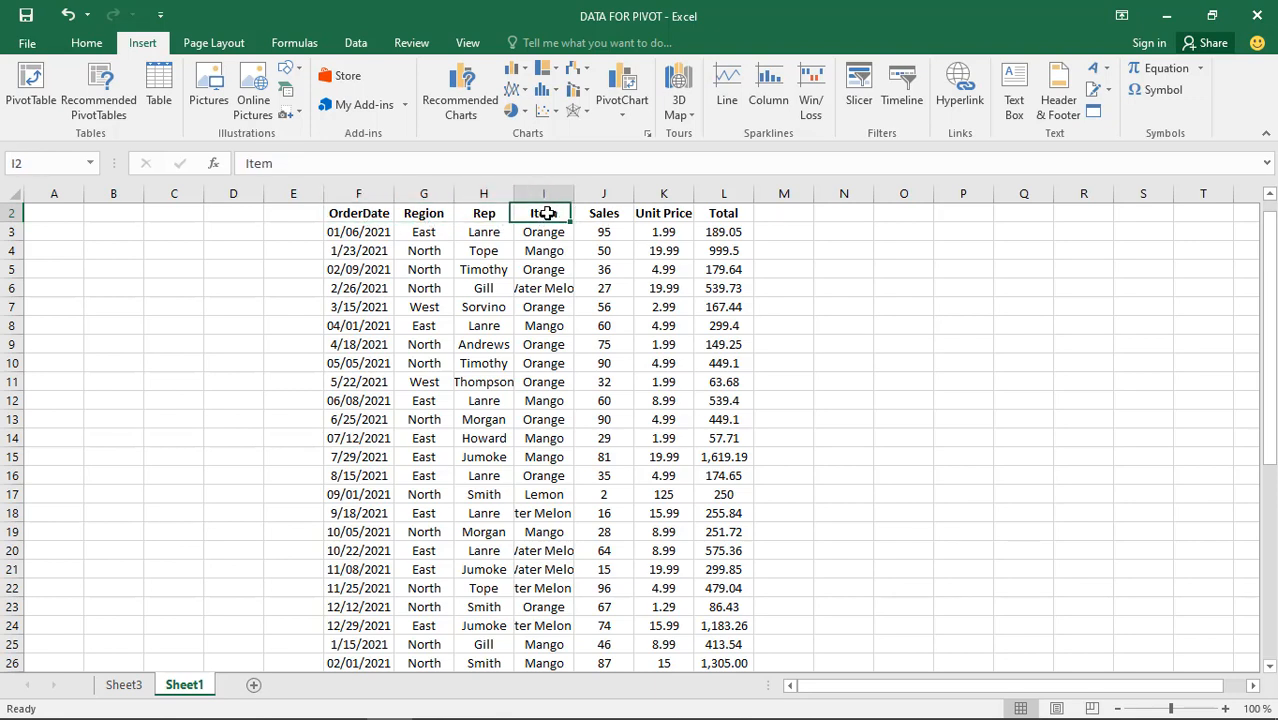
{"action": "left_click", "coordinate": [600, 213]}
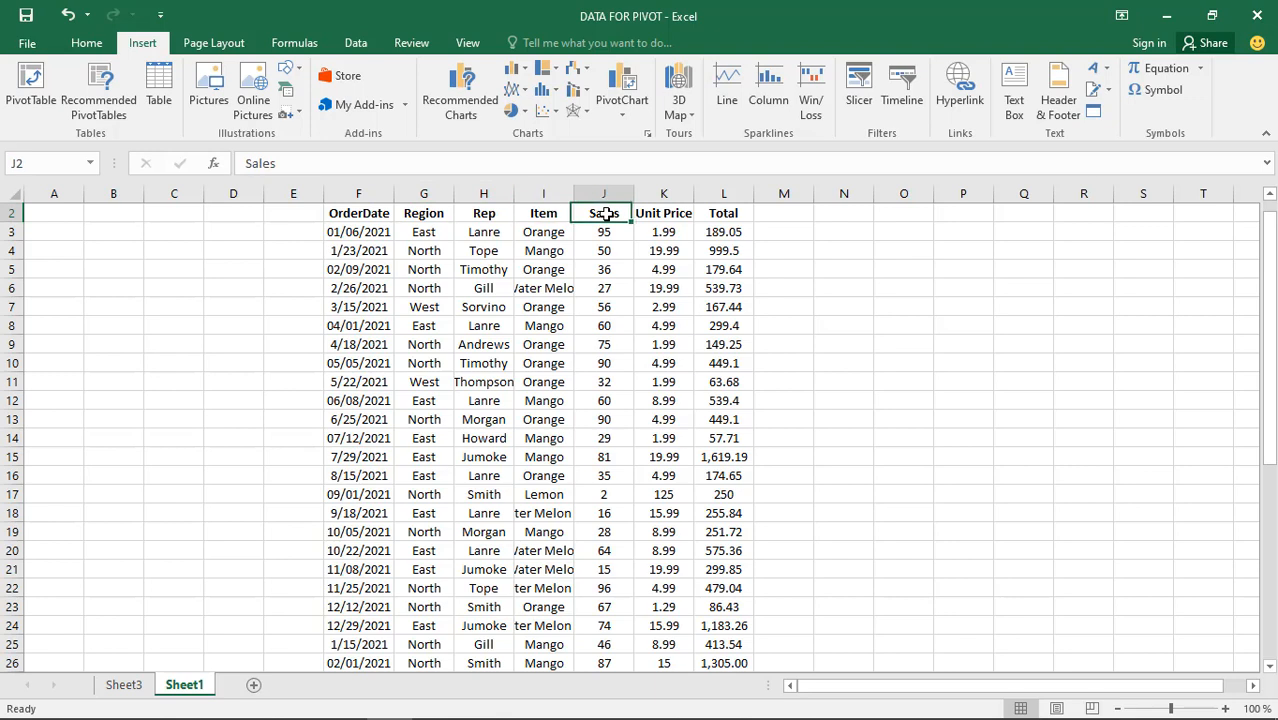
{"action": "left_click", "coordinate": [660, 216]}
{"action": "left_click", "coordinate": [726, 220]}
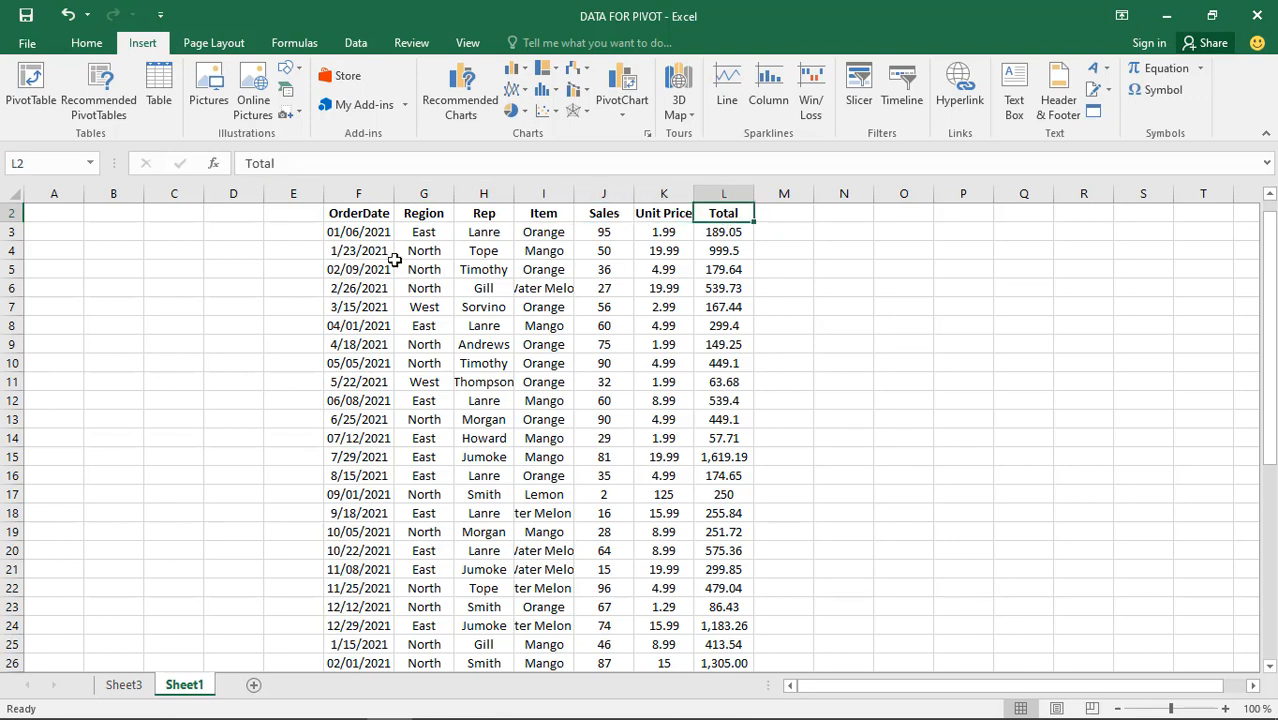
Examine the OrderDate, Region and Total columns along with sample region and rep entries in the sales data
{"action": "left_click", "coordinate": [373, 217]}
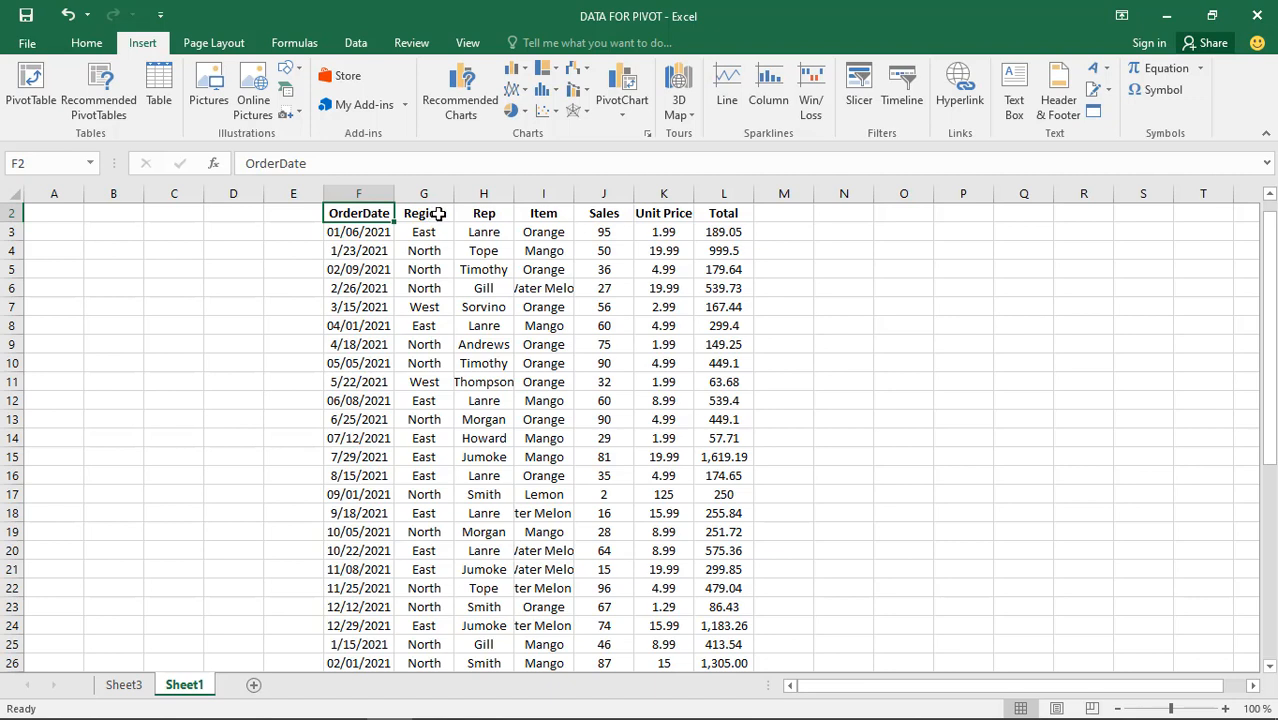
{"action": "left_click", "coordinate": [438, 214]}
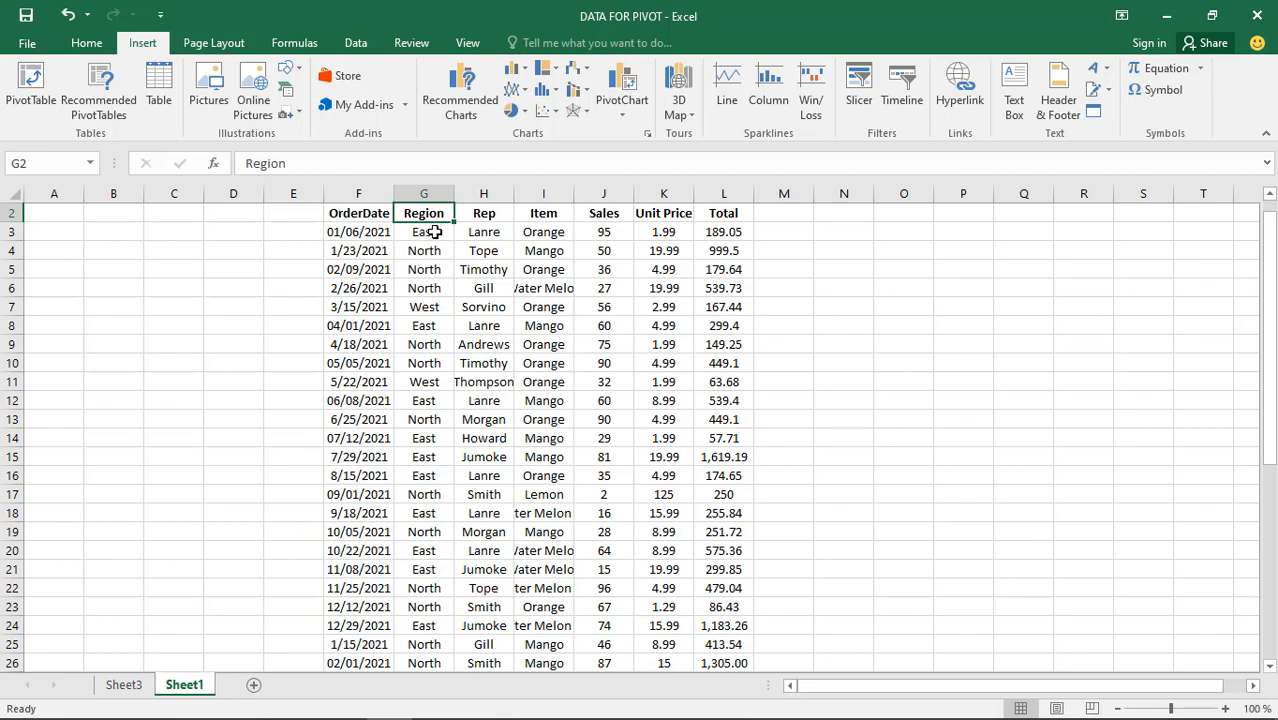
{"action": "left_click", "coordinate": [434, 232]}
{"action": "left_click", "coordinate": [426, 250]}
{"action": "left_click", "coordinate": [428, 305]}
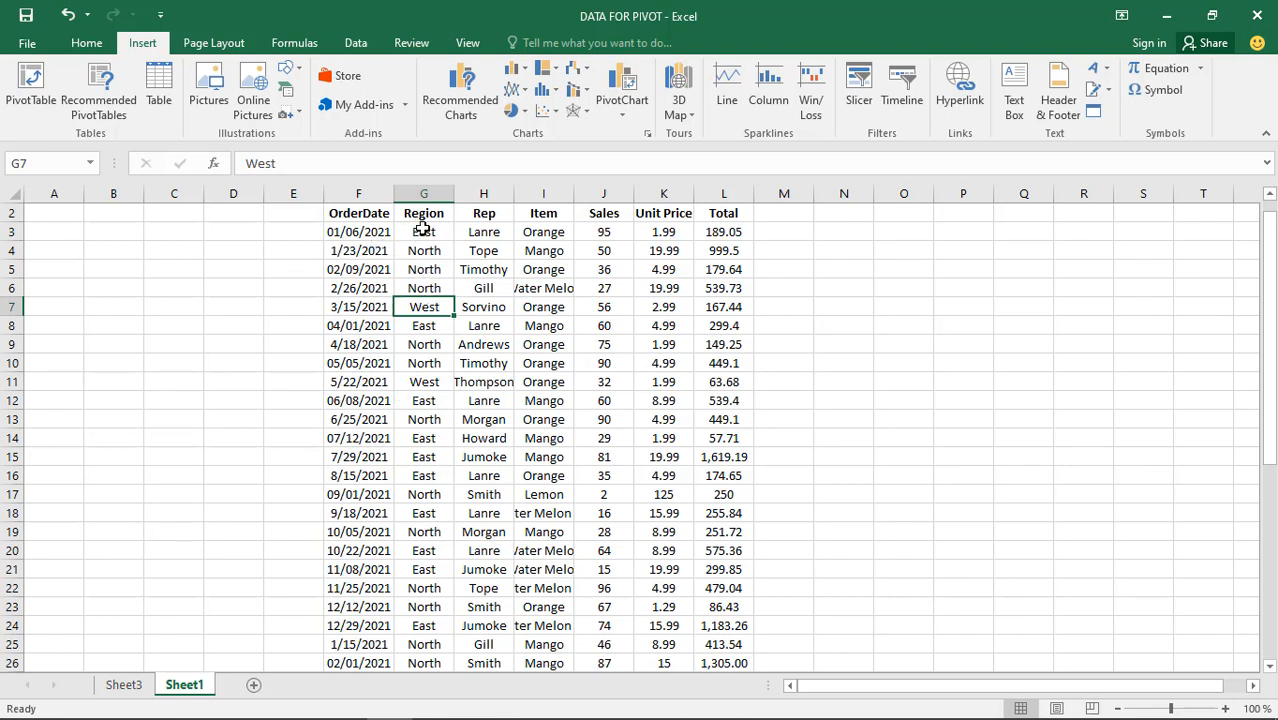
{"action": "left_click", "coordinate": [735, 213]}
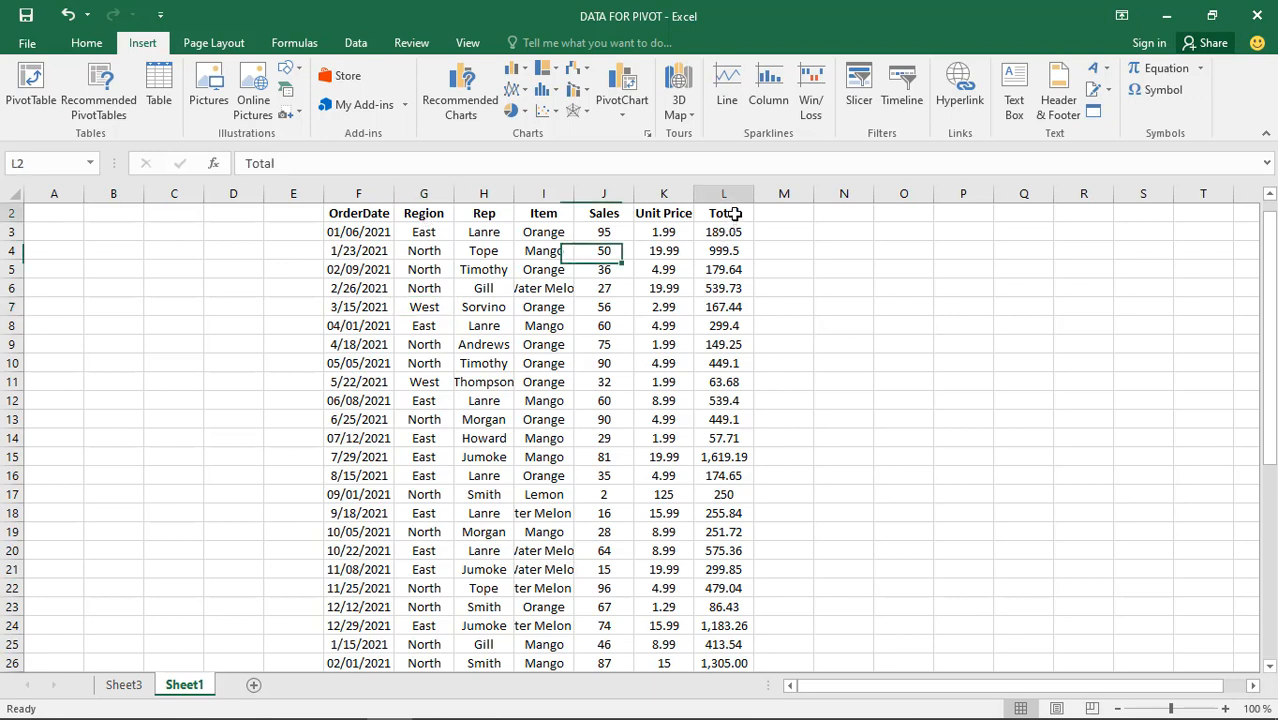
{"action": "left_click", "coordinate": [371, 211]}
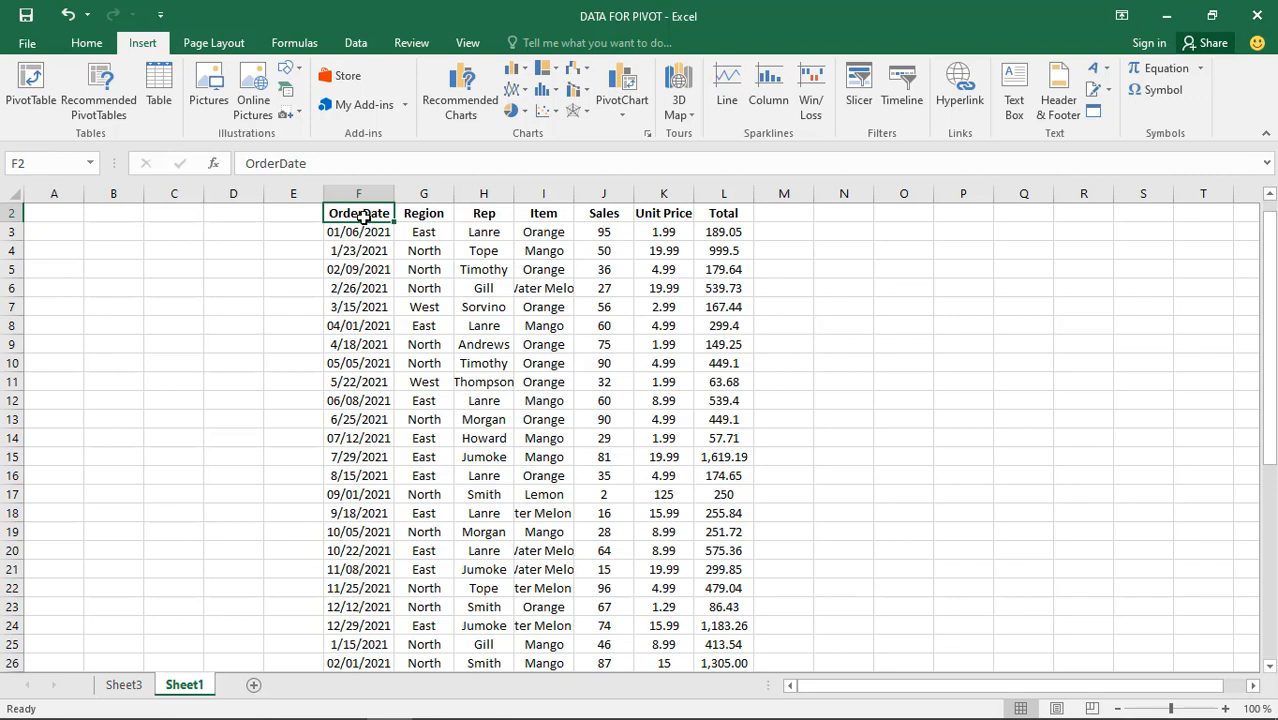
{"action": "left_click", "coordinate": [421, 341]}
{"action": "left_click", "coordinate": [470, 285]}
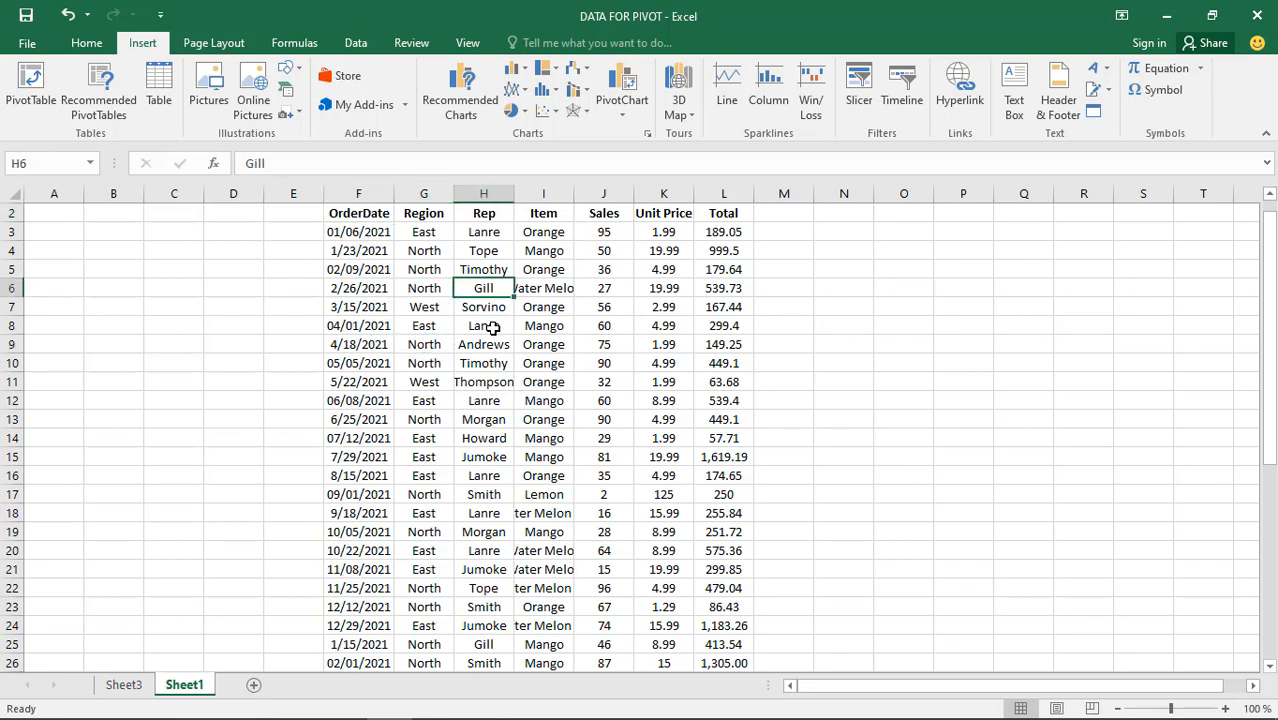
{"action": "left_click", "coordinate": [491, 327]}
Start a PivotTable from a cell in the sales data and check which rows and columns its source range covers
{"action": "left_click", "coordinate": [370, 277]}
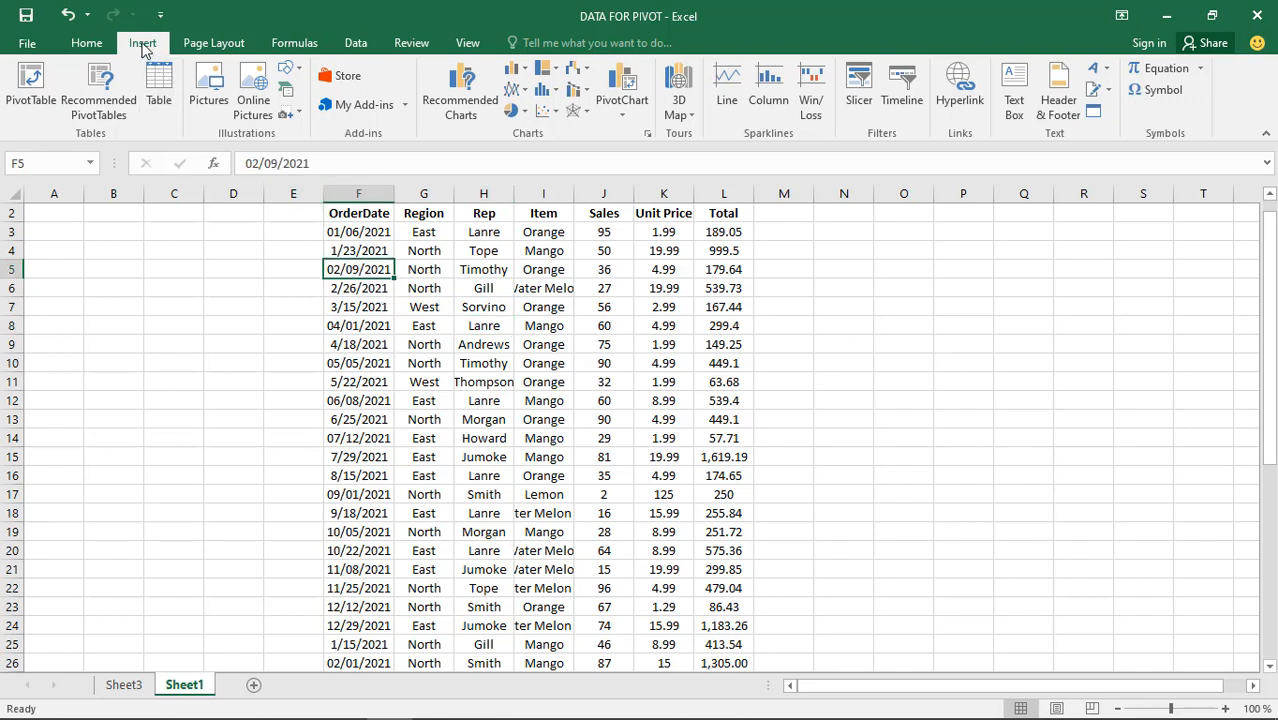
{"action": "left_click", "coordinate": [33, 105]}
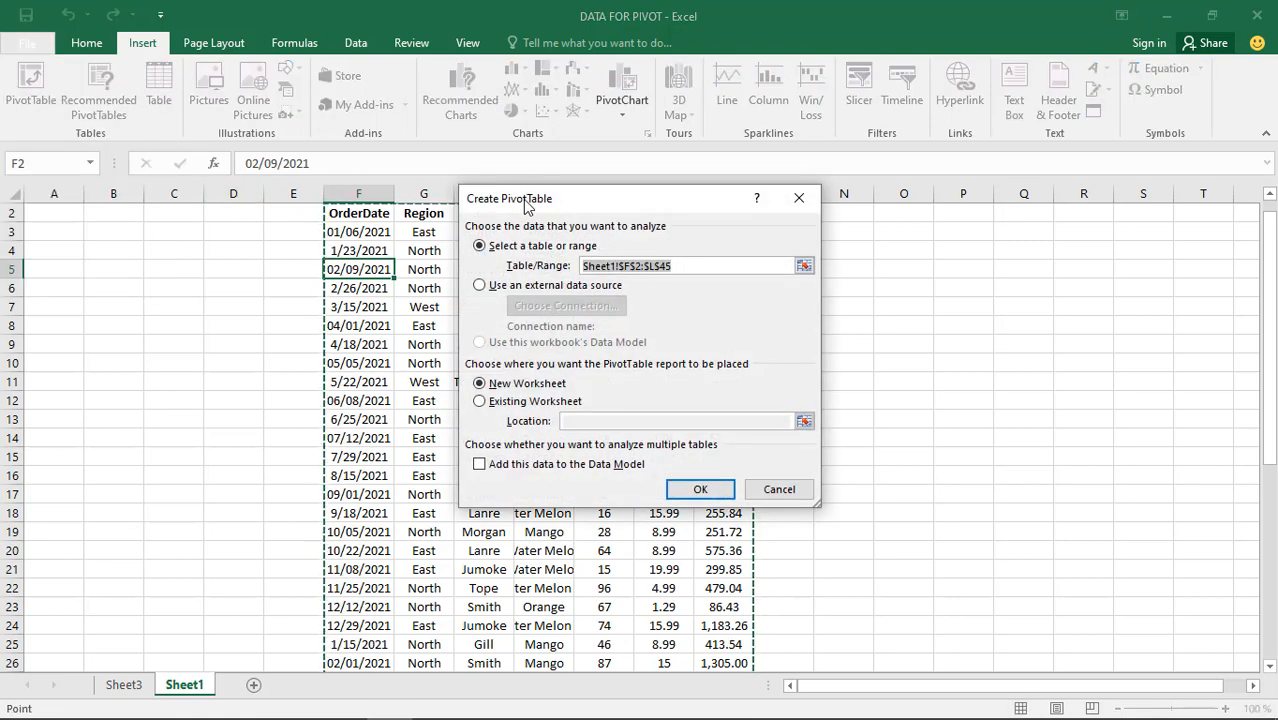
{"action": "left_click_drag", "start_coordinate": [527, 203], "coordinate": [840, 283]}
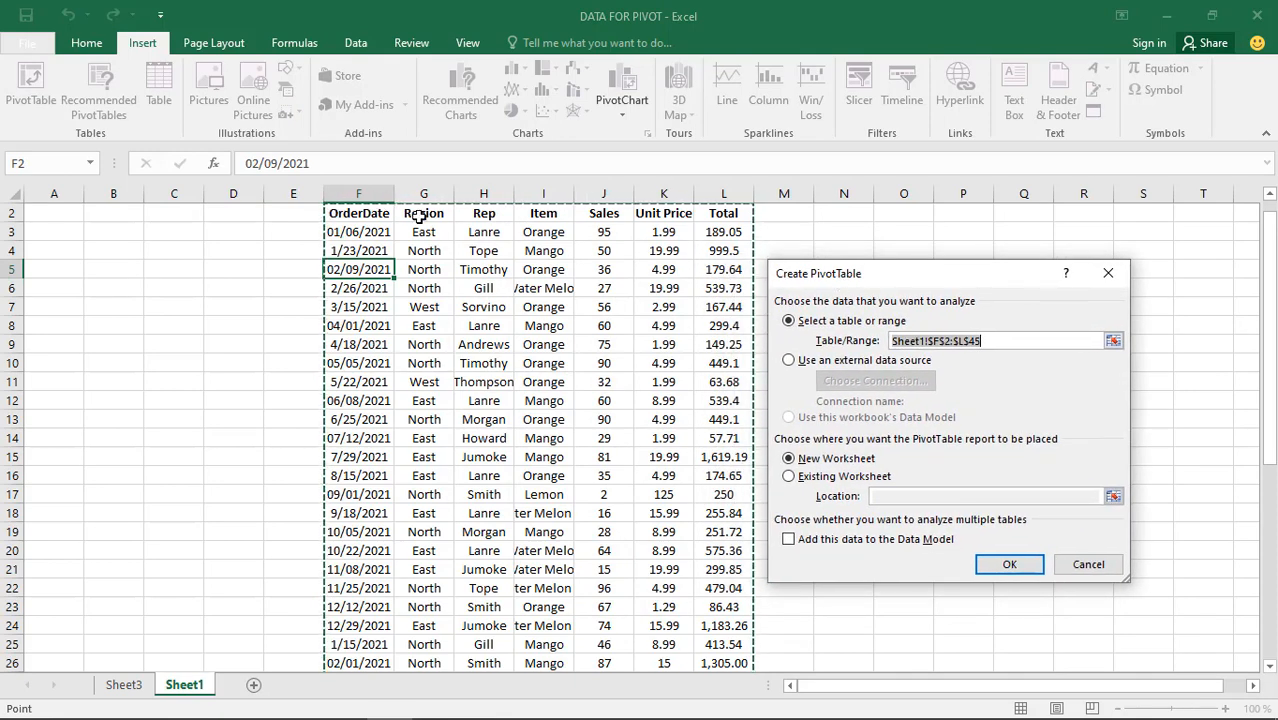
{"action": "scroll", "coordinate": [581, 460], "scroll_direction": "down", "scroll_amount": 6}
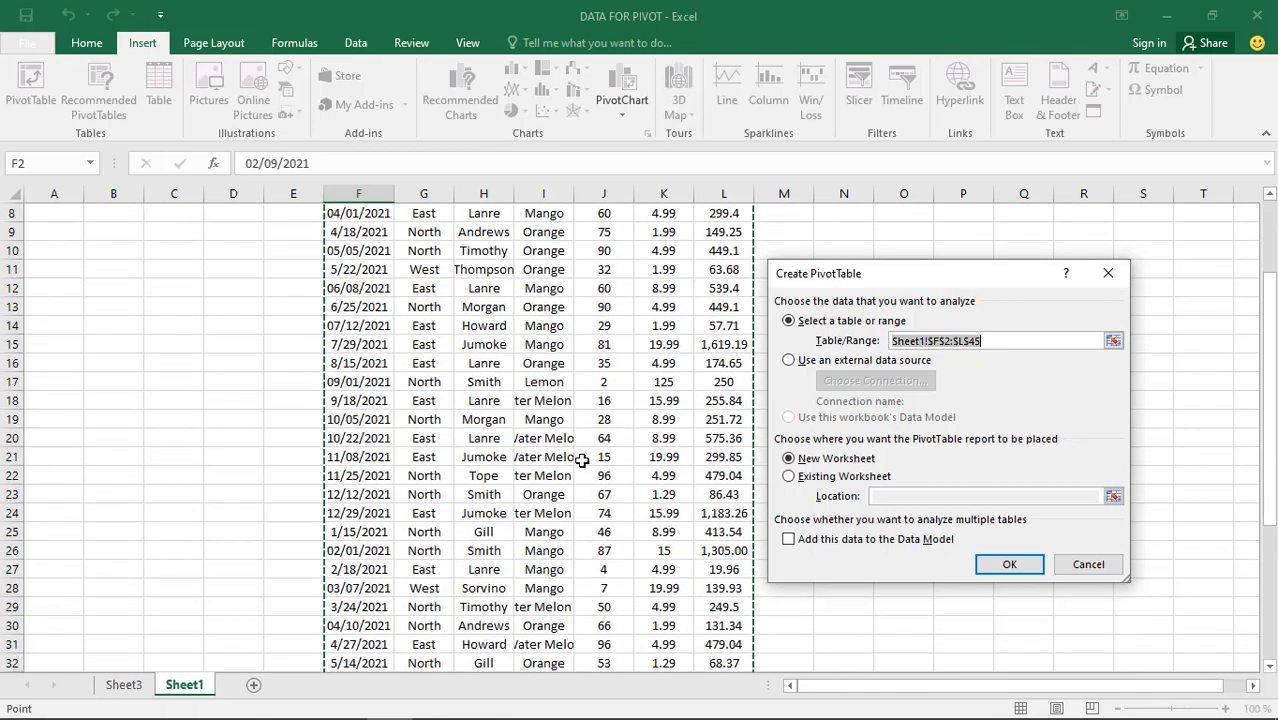
{"action": "scroll", "coordinate": [581, 460], "scroll_direction": "down", "scroll_amount": 2}
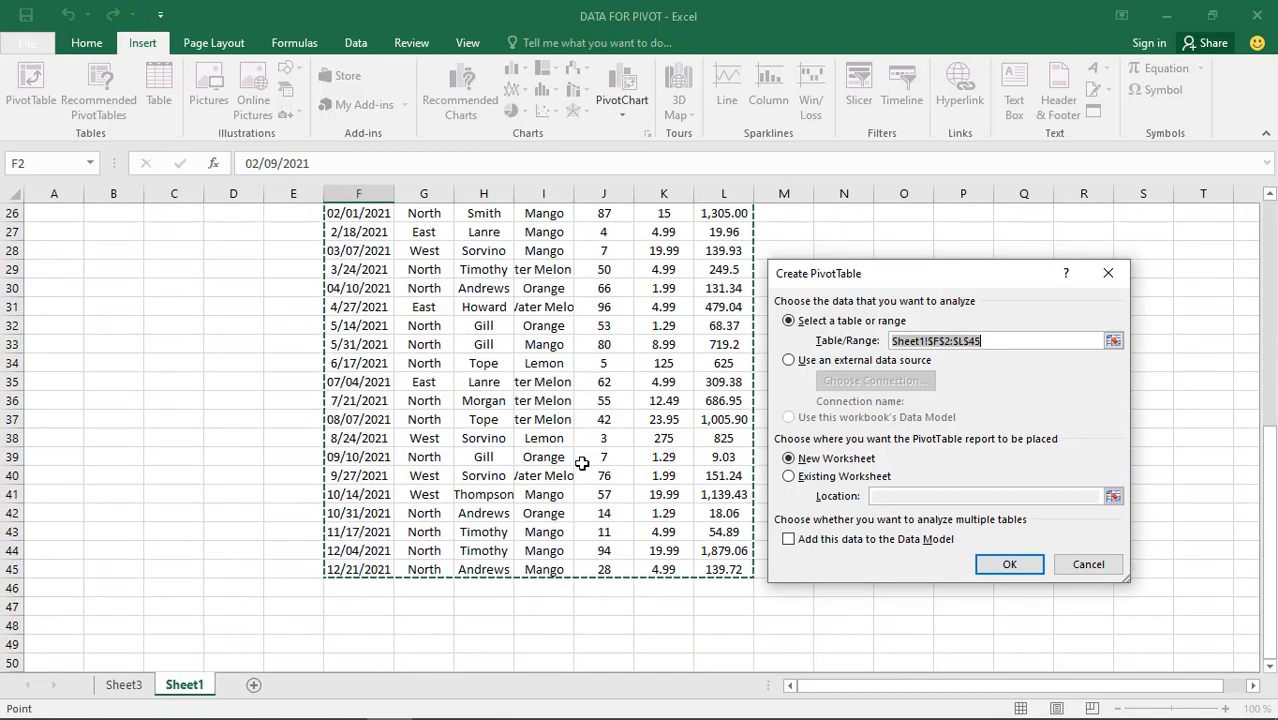
{"action": "scroll", "coordinate": [581, 460], "scroll_direction": "up", "scroll_amount": 8}
{"action": "scroll", "coordinate": [581, 457], "scroll_direction": "up", "scroll_amount": 1}
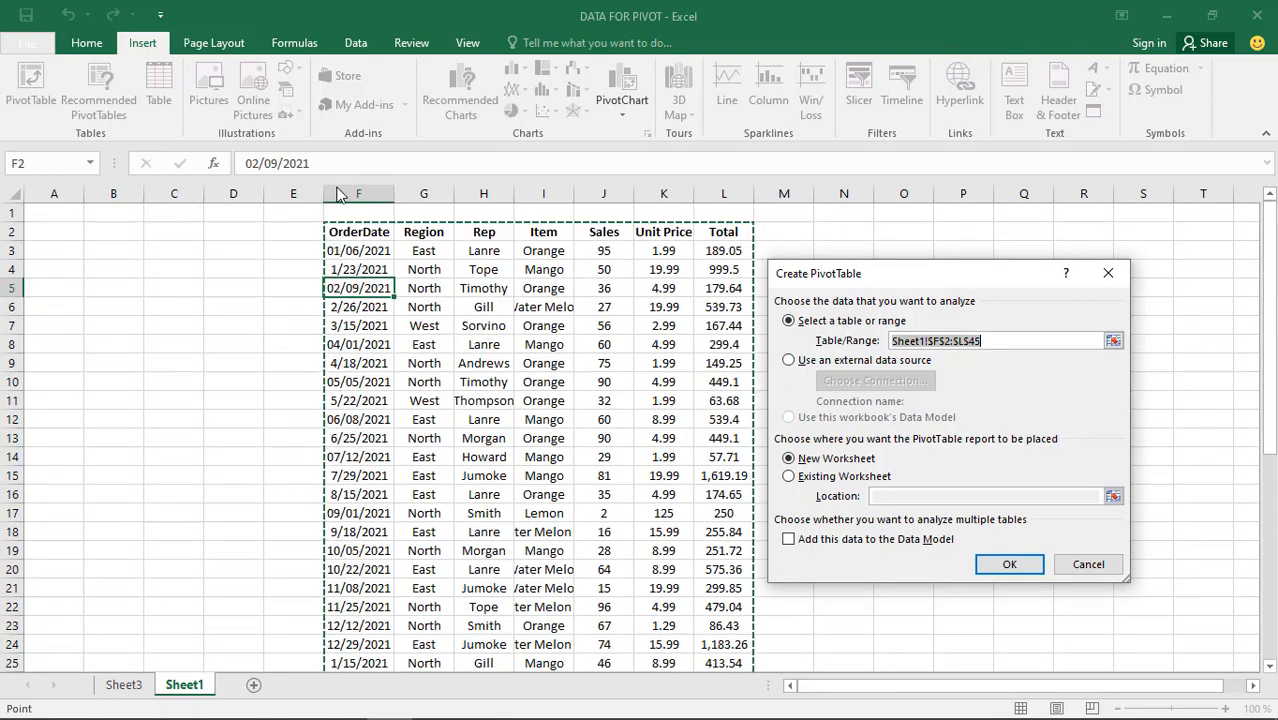
Reselect F2:L45 on Sheet1 as the source range and create the PivotTable on a new worksheet
{"action": "left_click", "coordinate": [1112, 342]}
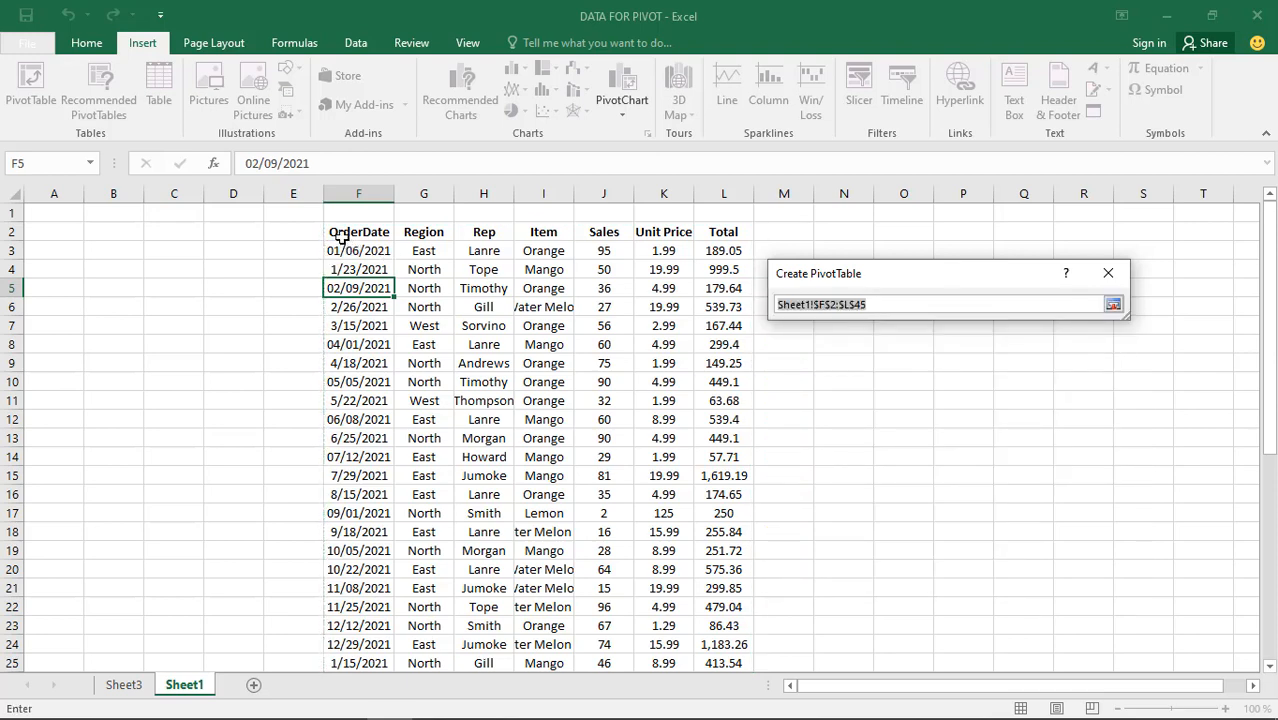
{"action": "mouse_move", "coordinate": [337, 232]}
{"action": "left_mouse_down"}
{"action": "mouse_move", "coordinate": [662, 277]}
{"action": "mouse_move", "coordinate": [699, 308]}
{"action": "mouse_move", "coordinate": [719, 421]}
{"action": "mouse_move", "coordinate": [707, 712]}
{"action": "mouse_move", "coordinate": [714, 590]}
{"action": "left_mouse_up"}
{"action": "left_click", "coordinate": [1112, 305]}
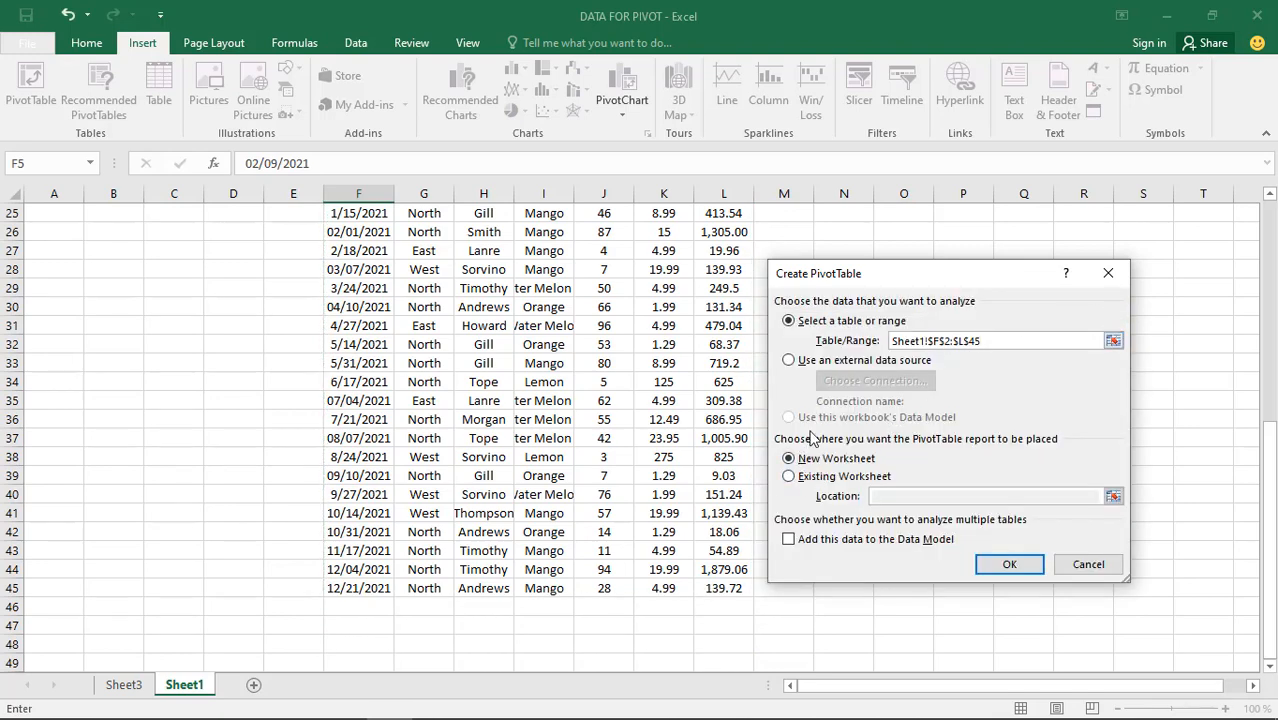
{"action": "left_click", "coordinate": [791, 478]}
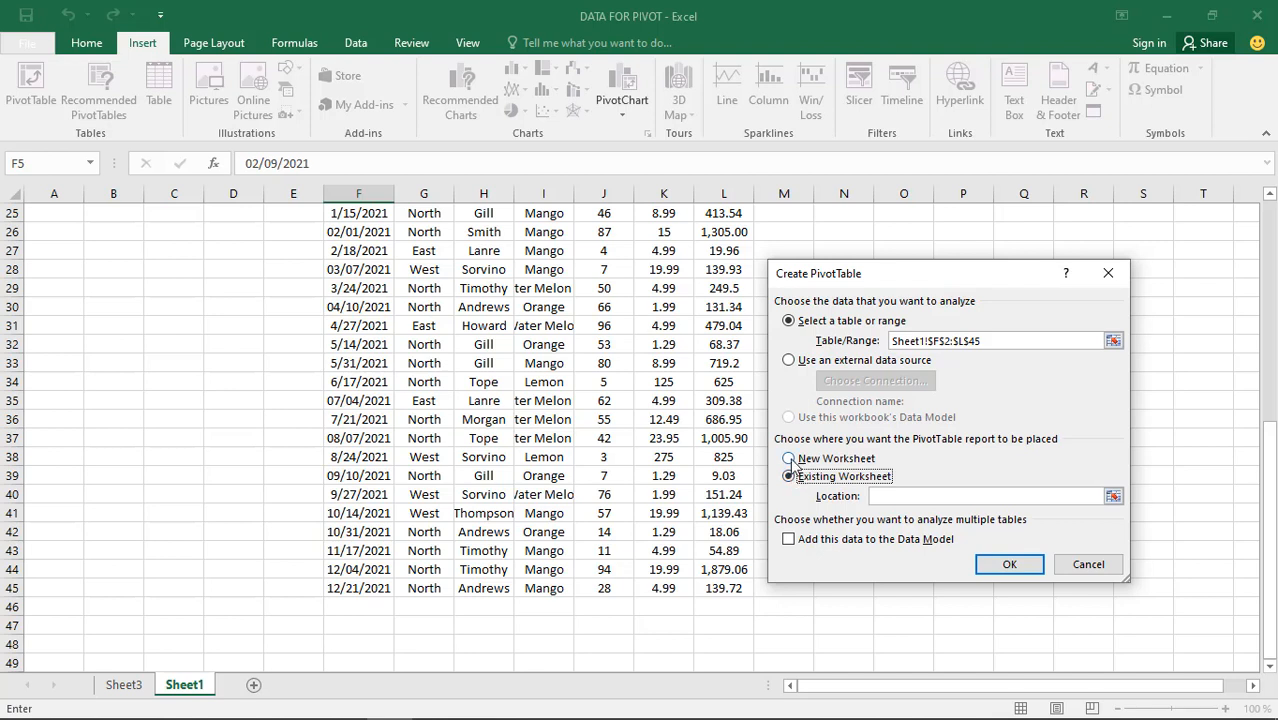
{"action": "left_click", "coordinate": [791, 459]}
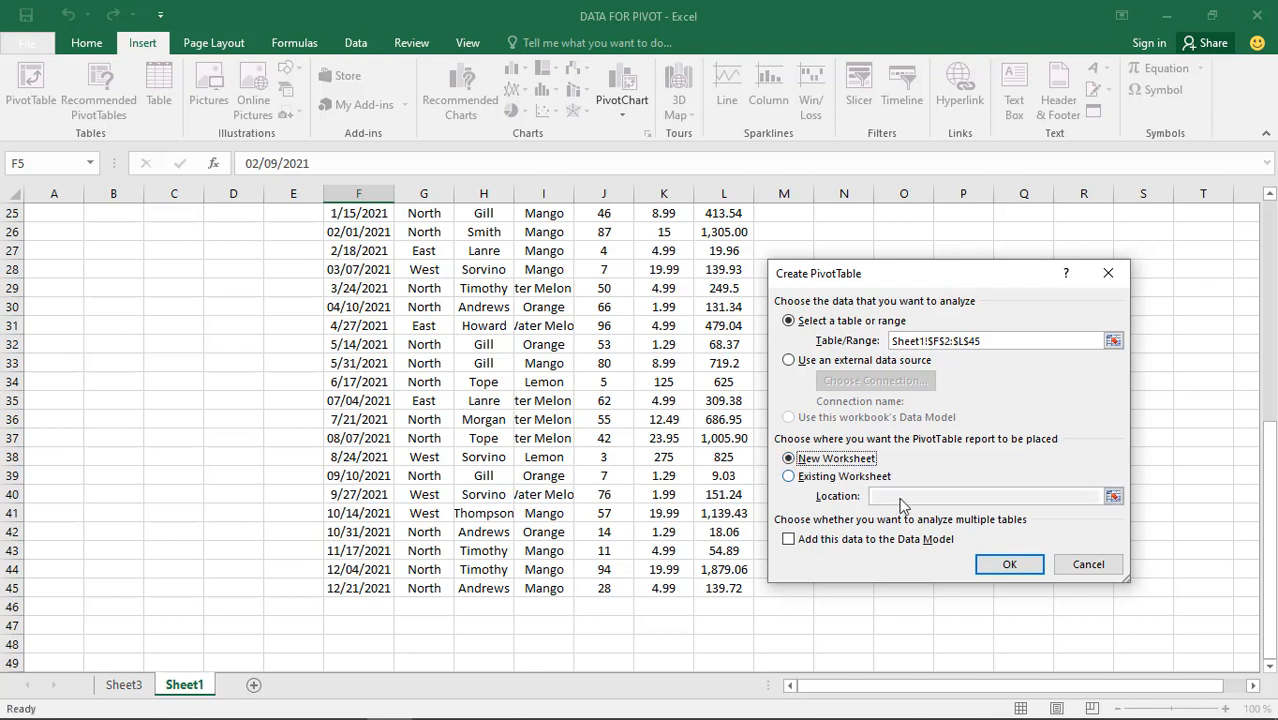
{"action": "left_click", "coordinate": [979, 566]}
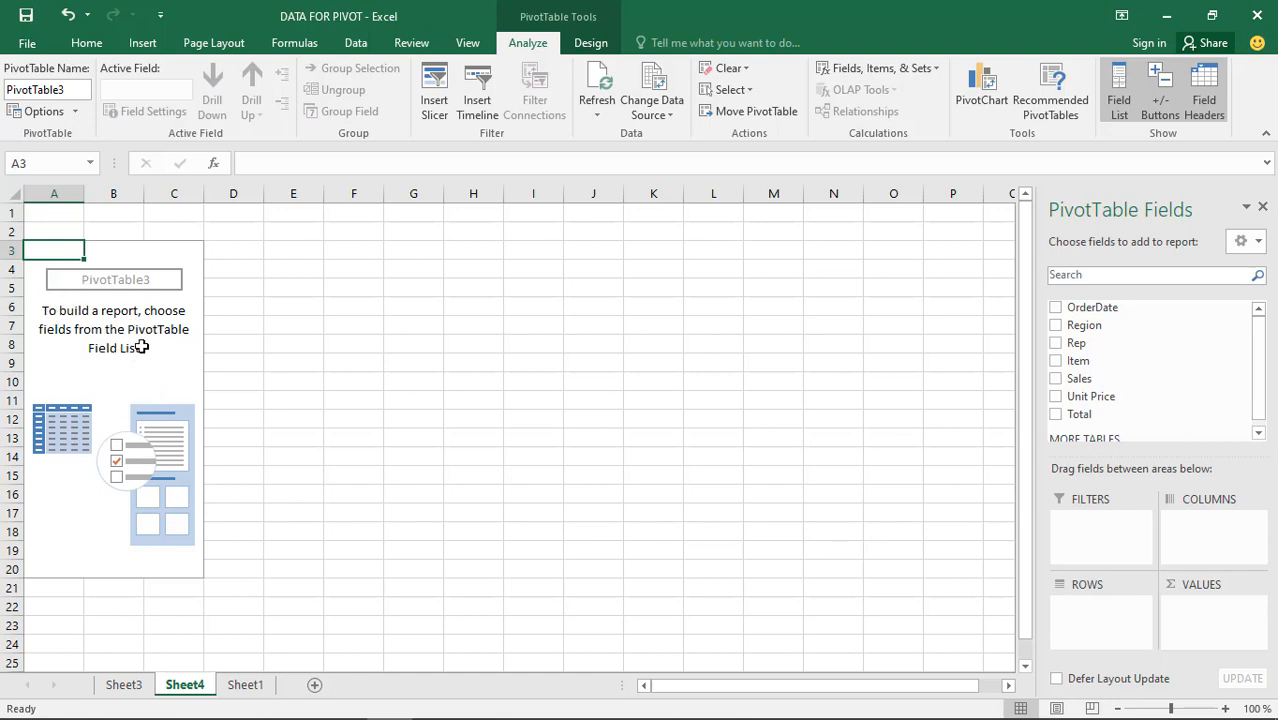
Add the Total field to the PivotTable as a summed value and view the result
{"action": "left_click", "coordinate": [141, 347]}
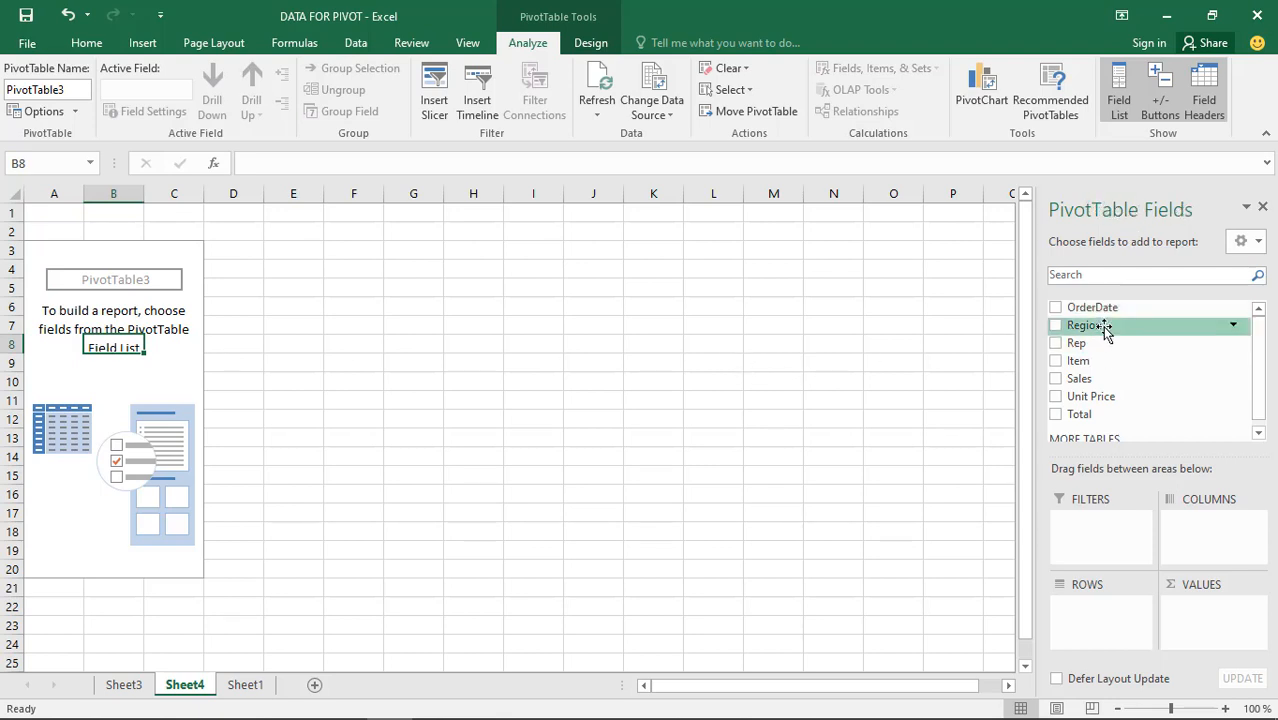
{"action": "scroll", "coordinate": [1106, 367], "scroll_direction": "down", "scroll_amount": 1}
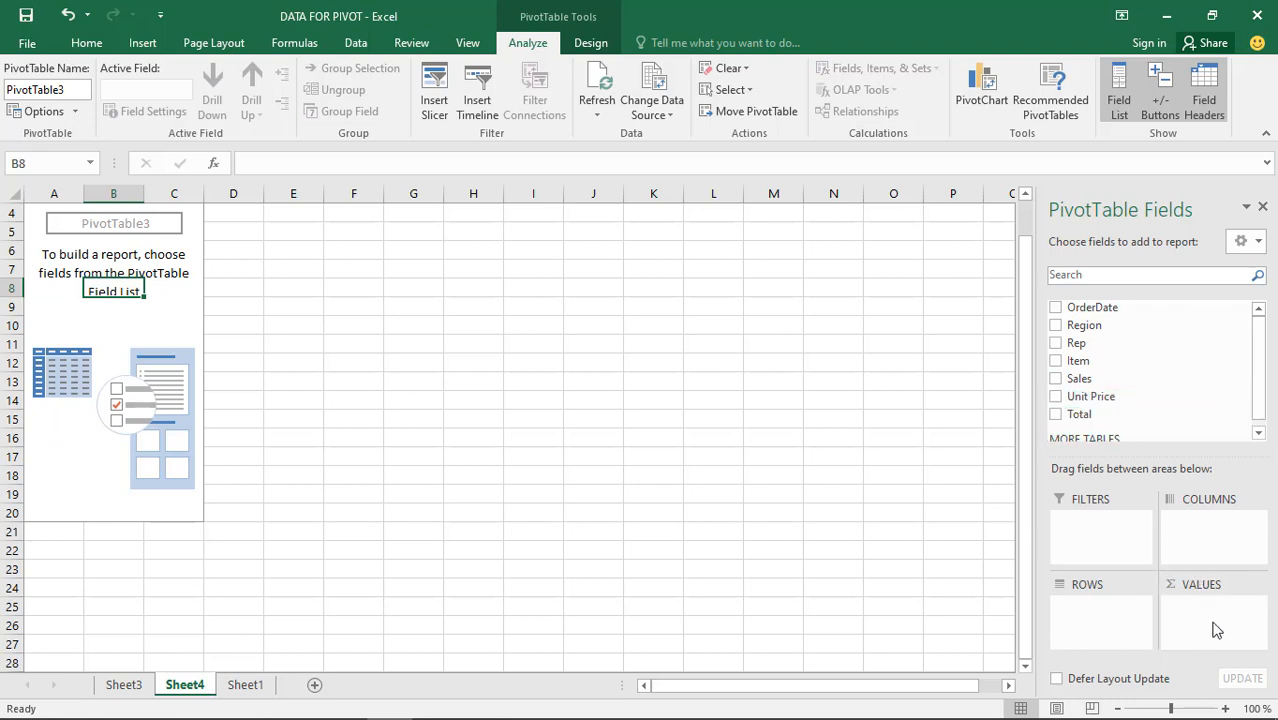
{"action": "left_click", "coordinate": [1057, 416]}
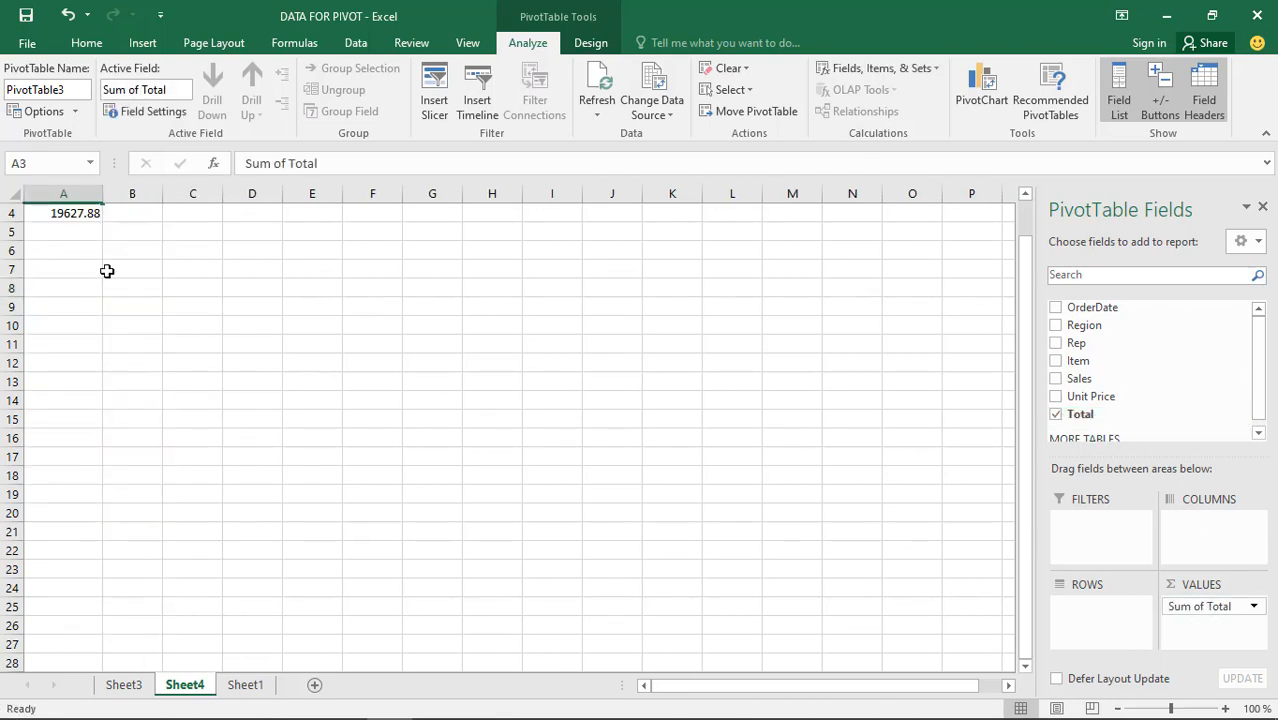
{"action": "scroll", "coordinate": [46, 254], "scroll_direction": "up", "scroll_amount": 1}
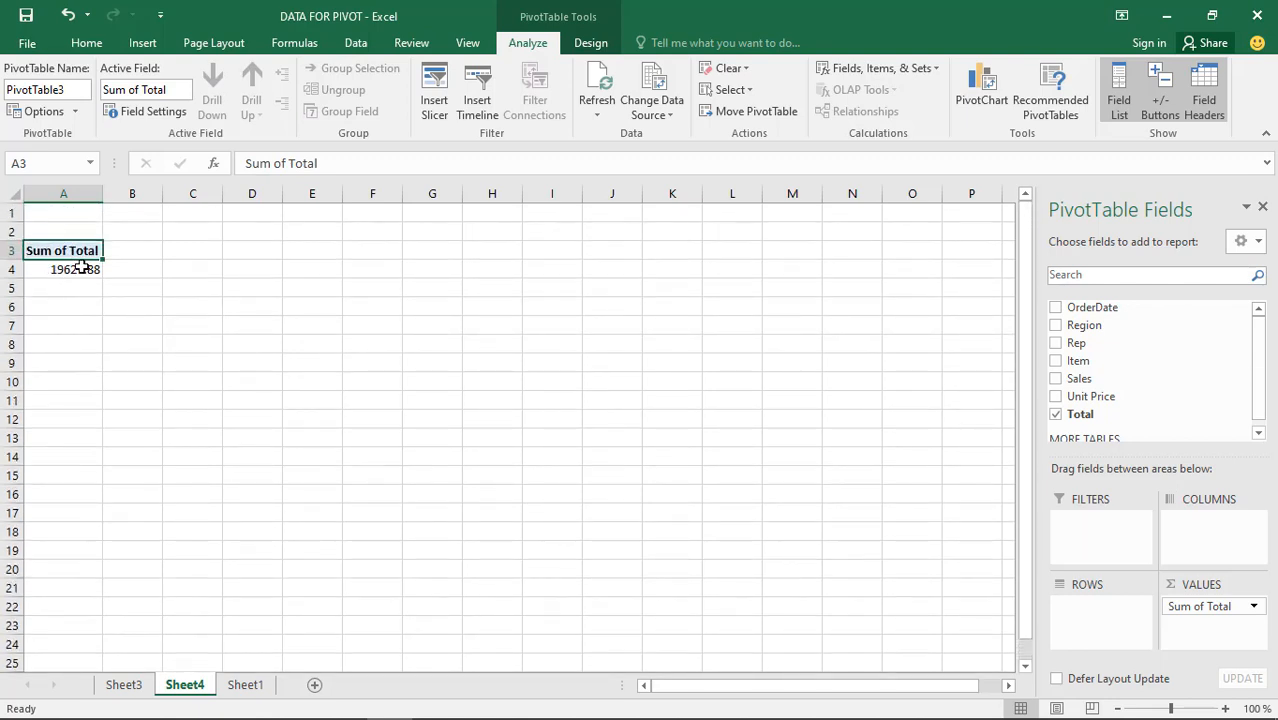
Remove Total from the PivotTable, add Unit Price as a value, and add Total again after it
{"action": "left_click", "coordinate": [1056, 414]}
{"action": "left_click", "coordinate": [1056, 397]}
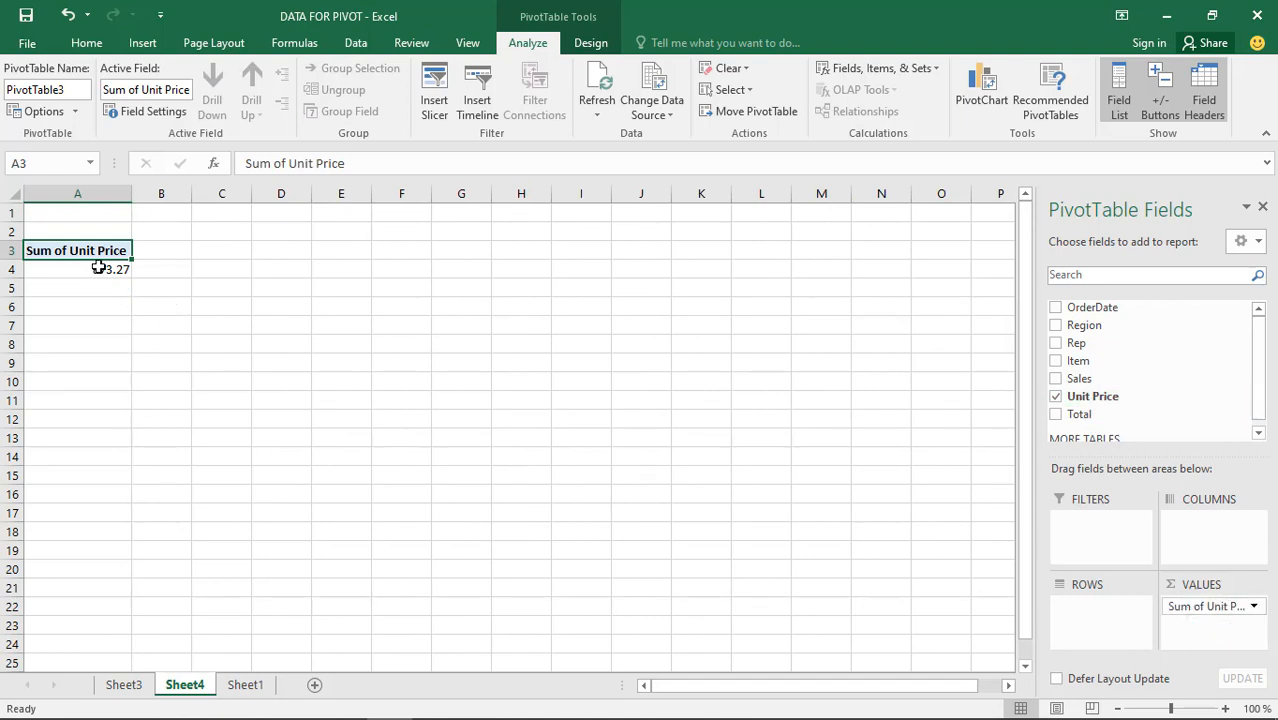
{"action": "left_click", "coordinate": [1056, 415]}
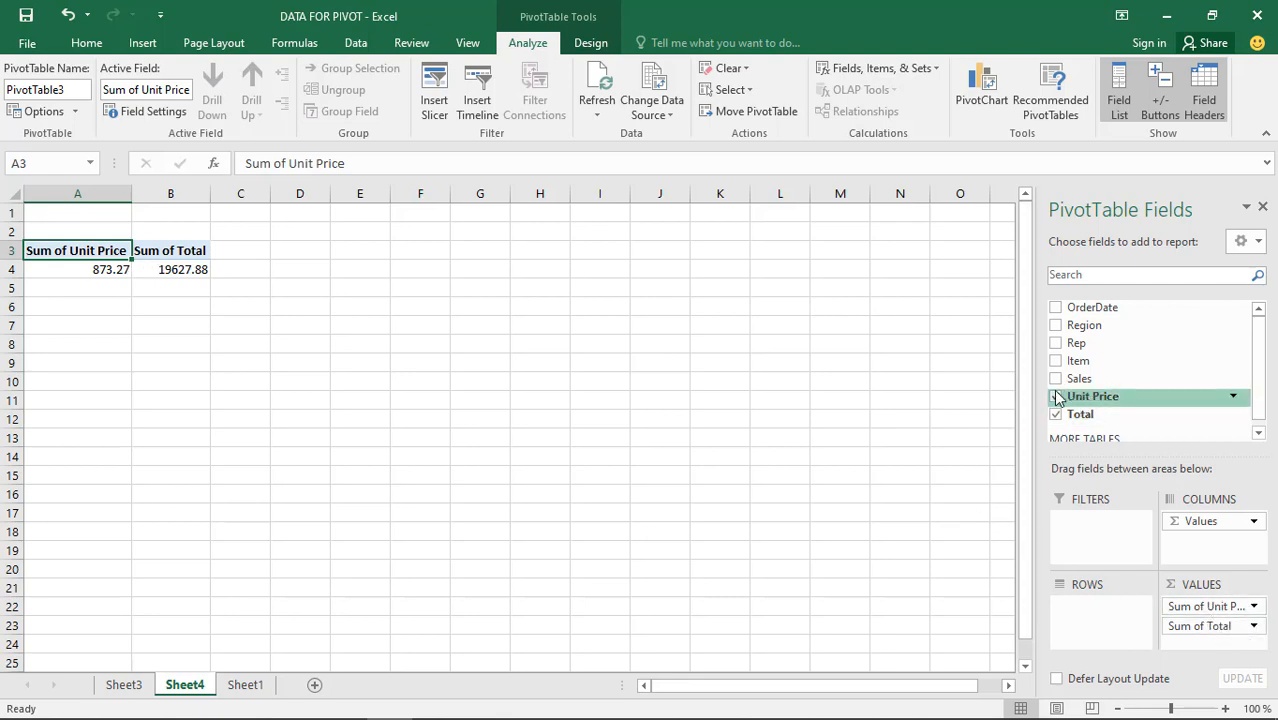
Add Region to the PivotTable rows and nest the Rep field beneath it
{"action": "left_click", "coordinate": [1056, 325]}
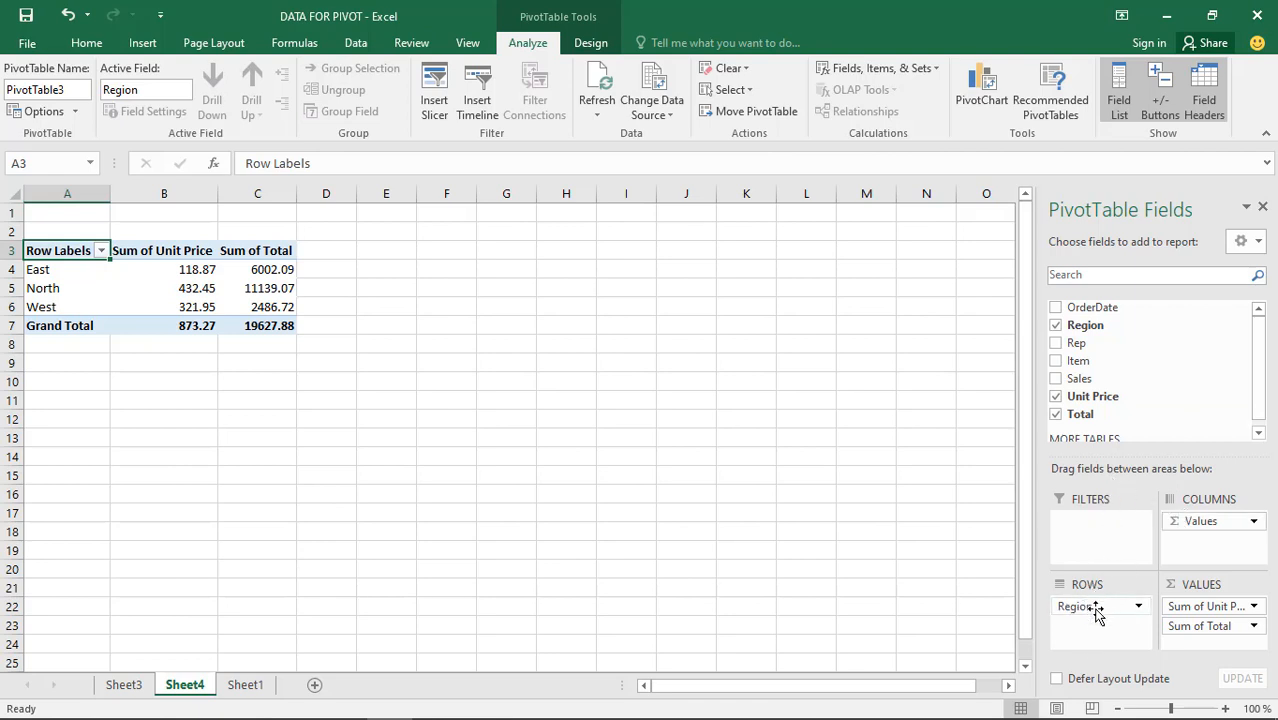
{"action": "mouse_move", "coordinate": [1105, 607]}
{"action": "left_mouse_down"}
{"action": "mouse_move", "coordinate": [1210, 560]}
{"action": "mouse_move", "coordinate": [1212, 544]}
{"action": "mouse_move", "coordinate": [1093, 618]}
{"action": "left_mouse_up"}
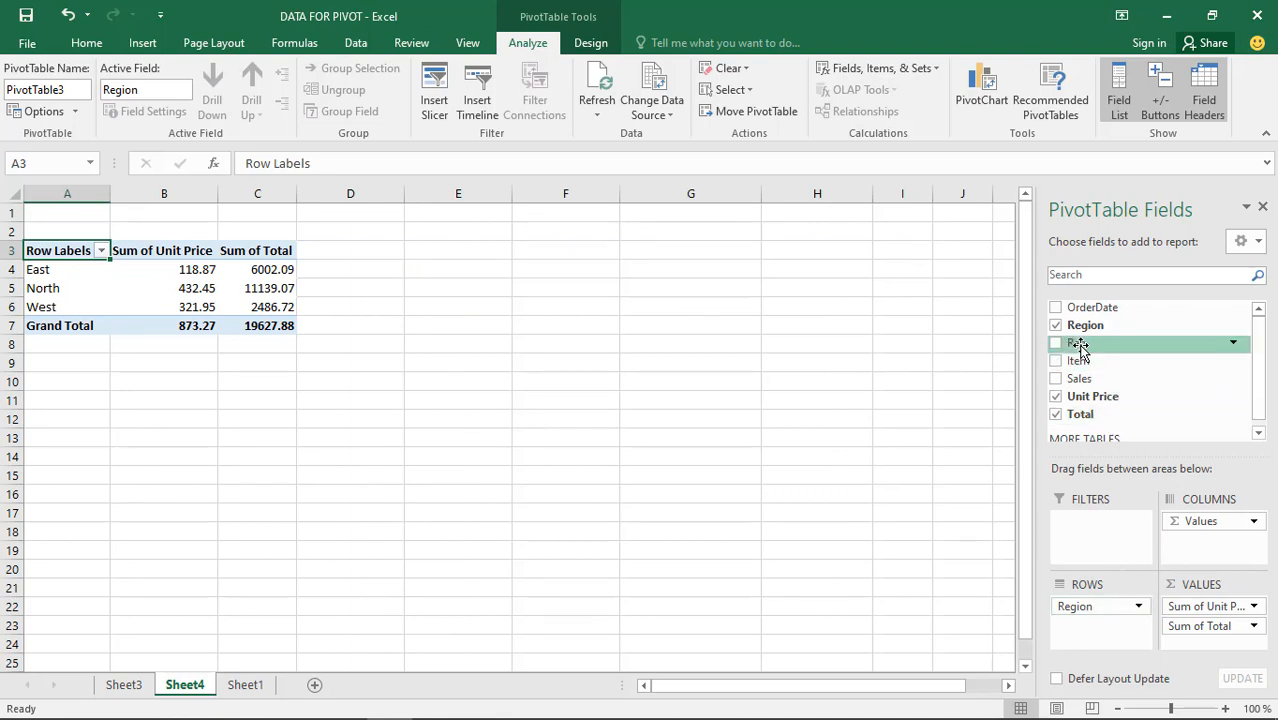
{"action": "left_click_drag", "start_coordinate": [1079, 350], "coordinate": [1095, 627]}
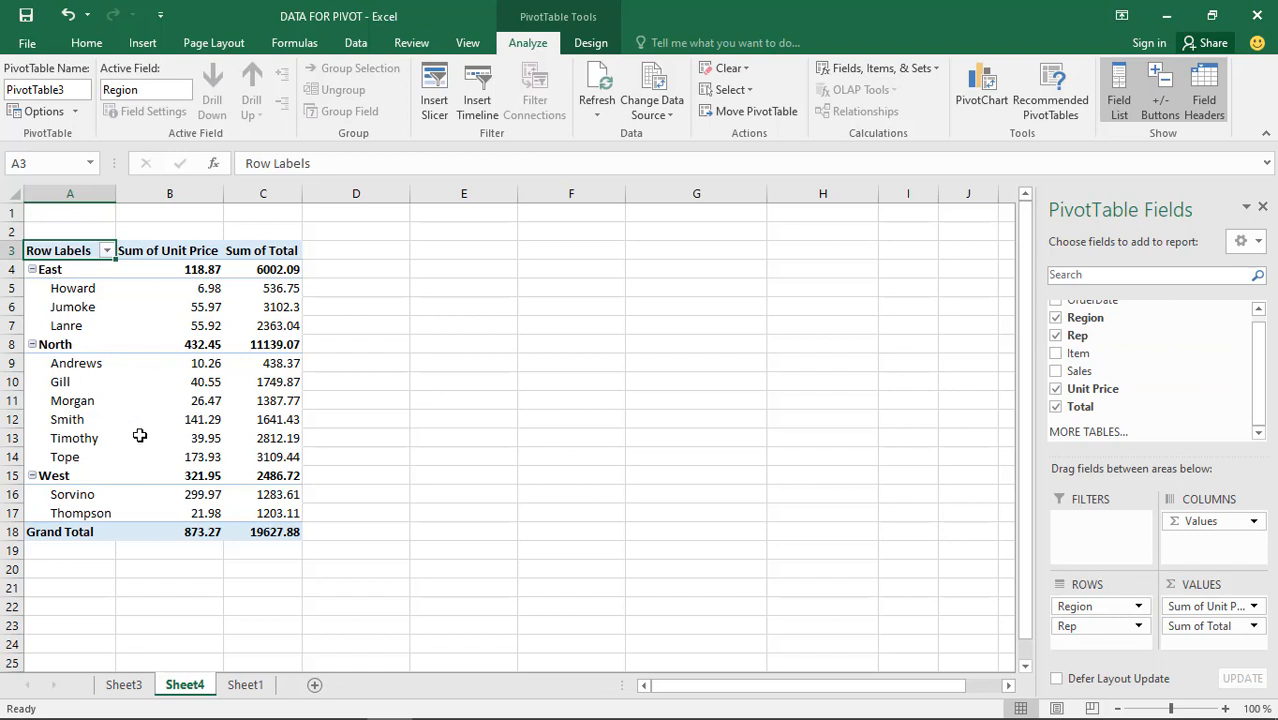
Clear the PivotTable by removing the Total, Unit Price, Rep and Region fields
{"action": "left_click", "coordinate": [1056, 408]}
{"action": "left_click", "coordinate": [1056, 389]}
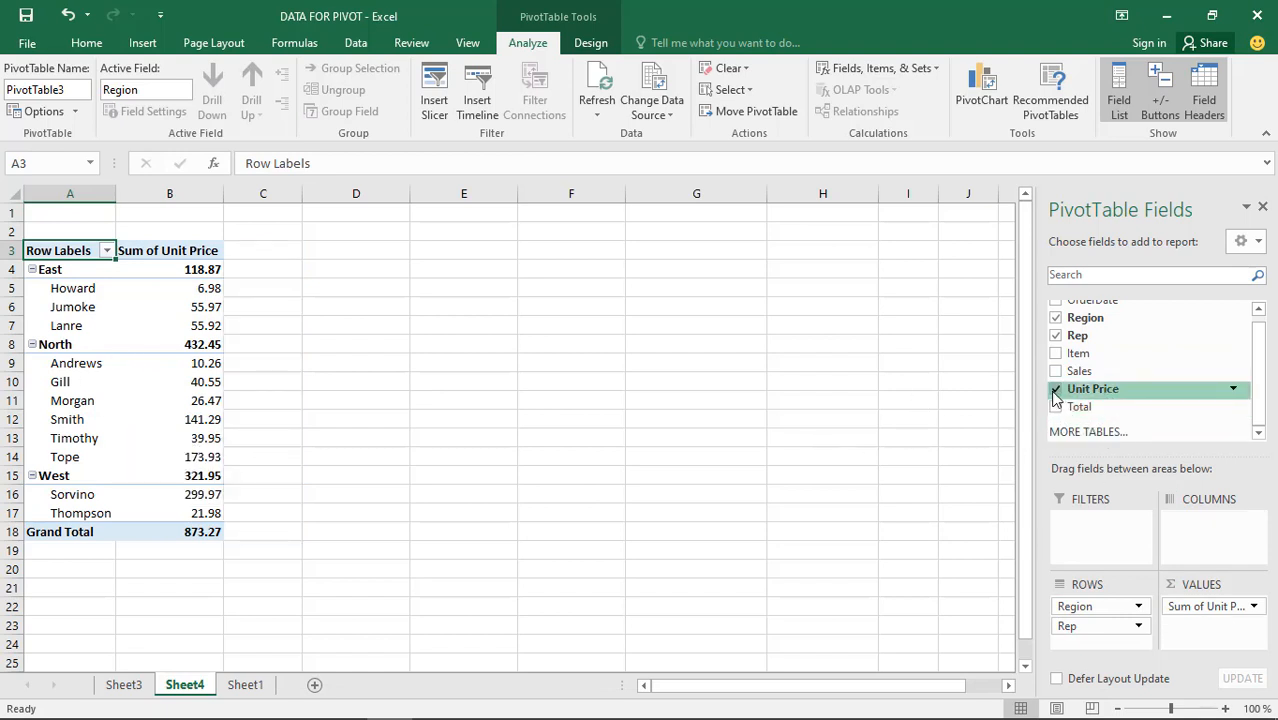
{"action": "left_click", "coordinate": [1056, 337]}
{"action": "left_click", "coordinate": [1056, 318]}
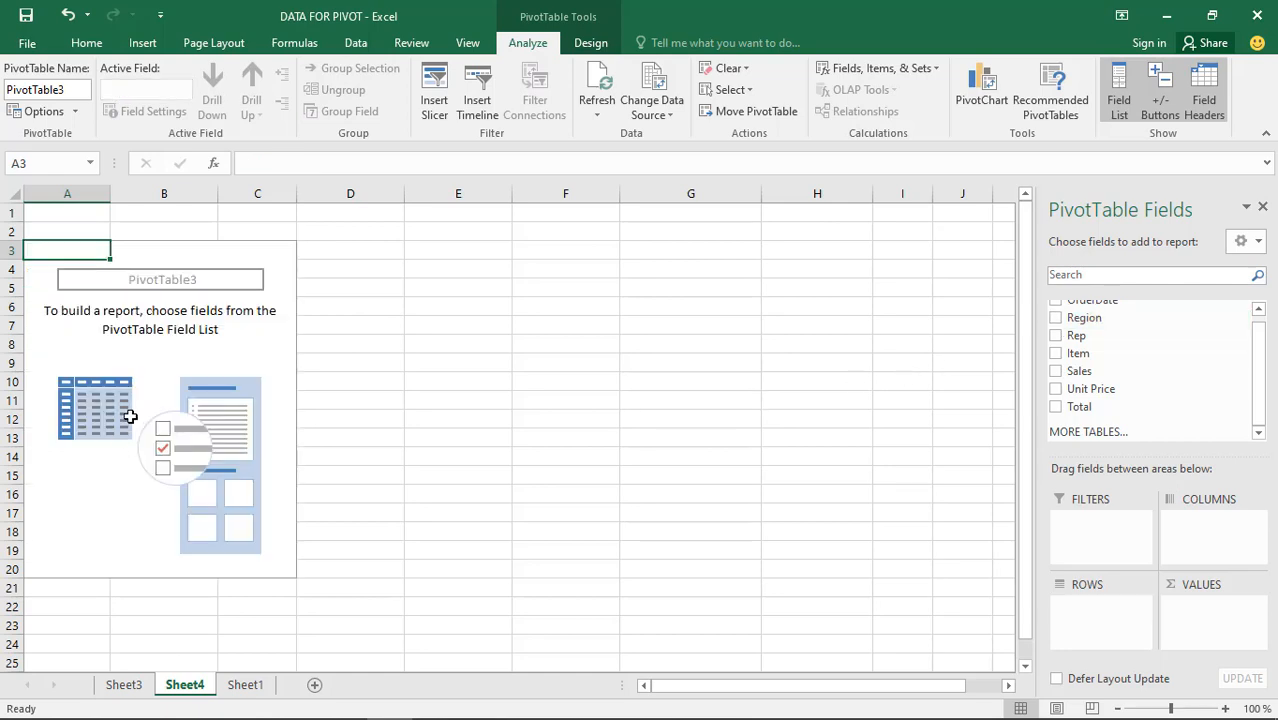
Enable the classic PivotTable layout, which allows dragging of fields in the grid, in the PivotTable's display options
{"action": "left_click", "coordinate": [134, 358]}
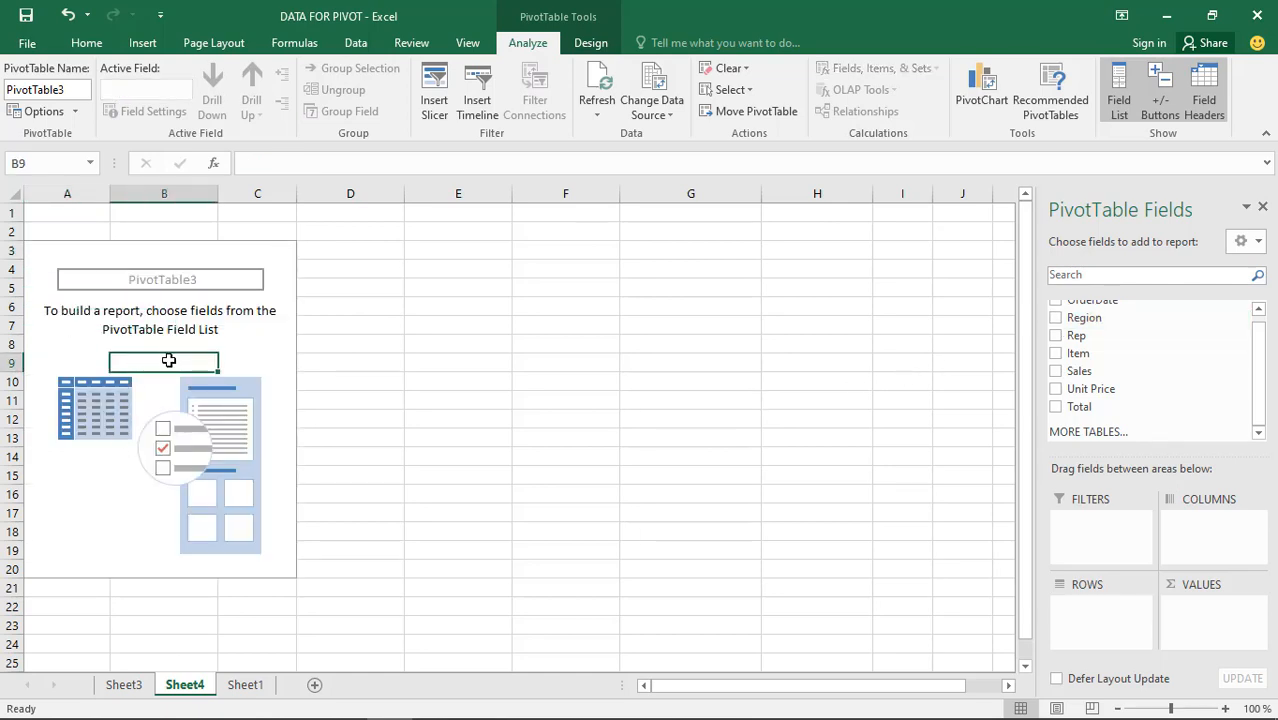
{"action": "right_click", "coordinate": [170, 364]}
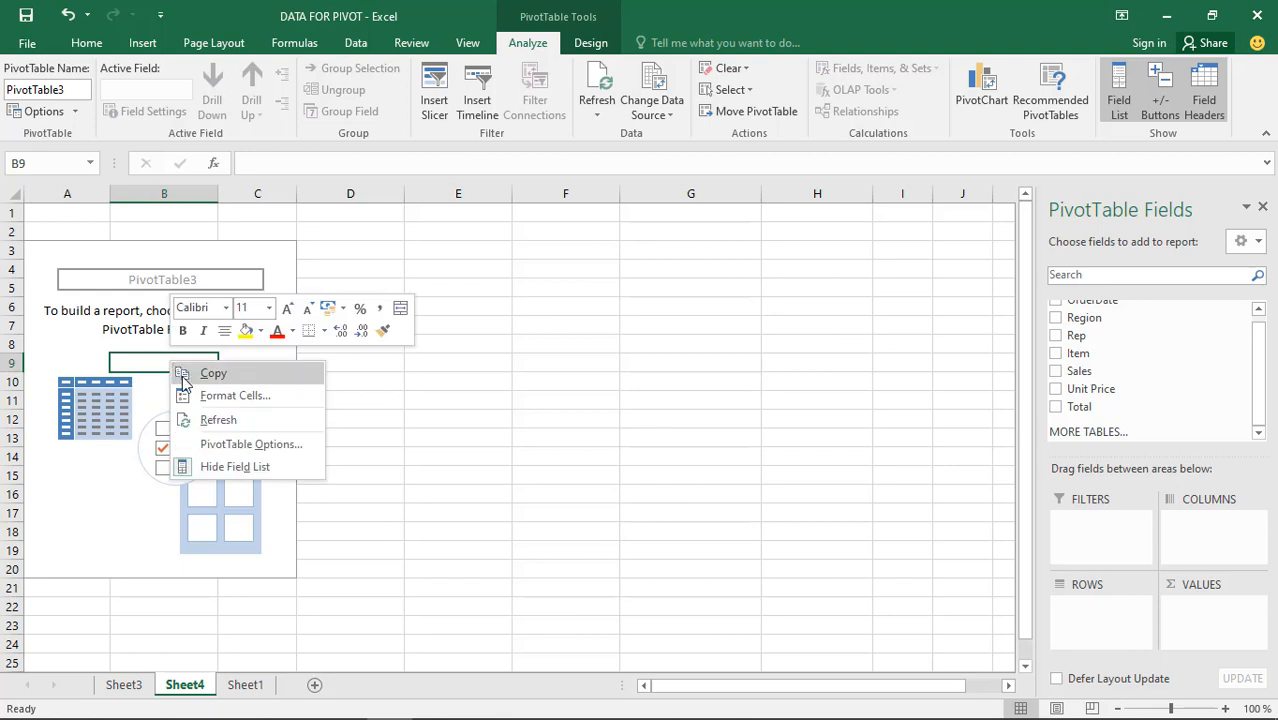
{"action": "left_click", "coordinate": [259, 451]}
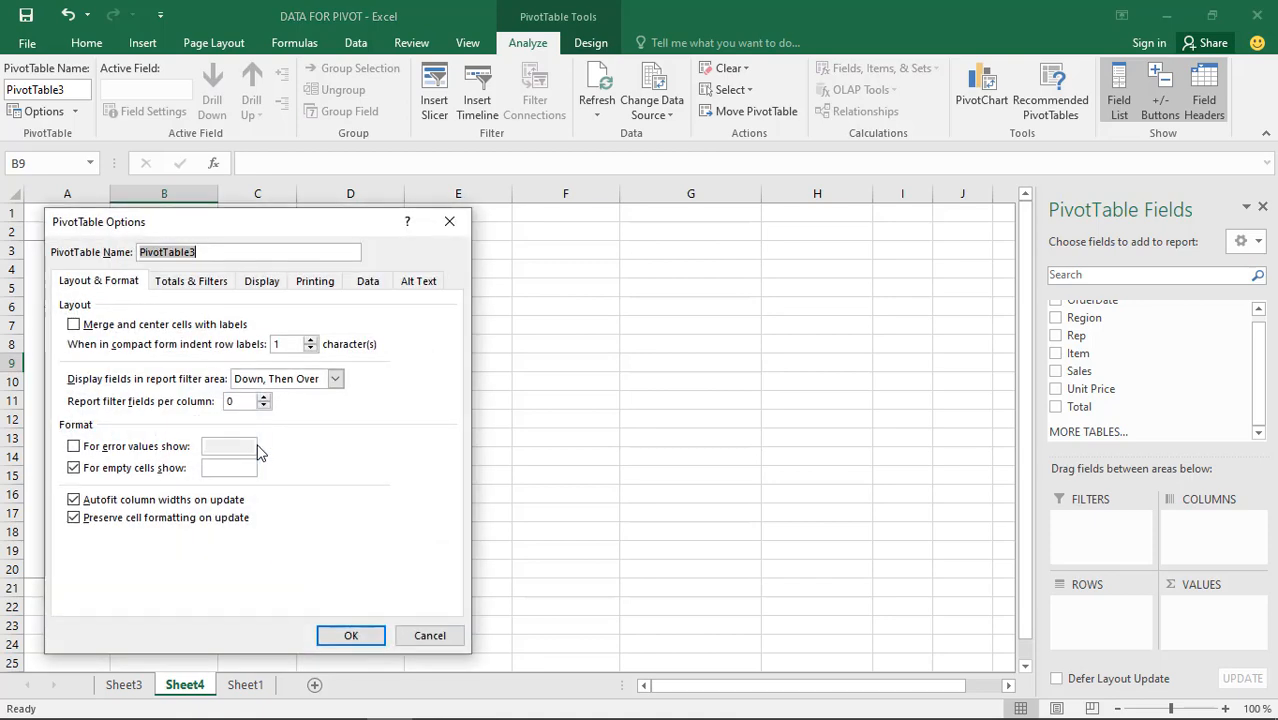
{"action": "left_click", "coordinate": [259, 283]}
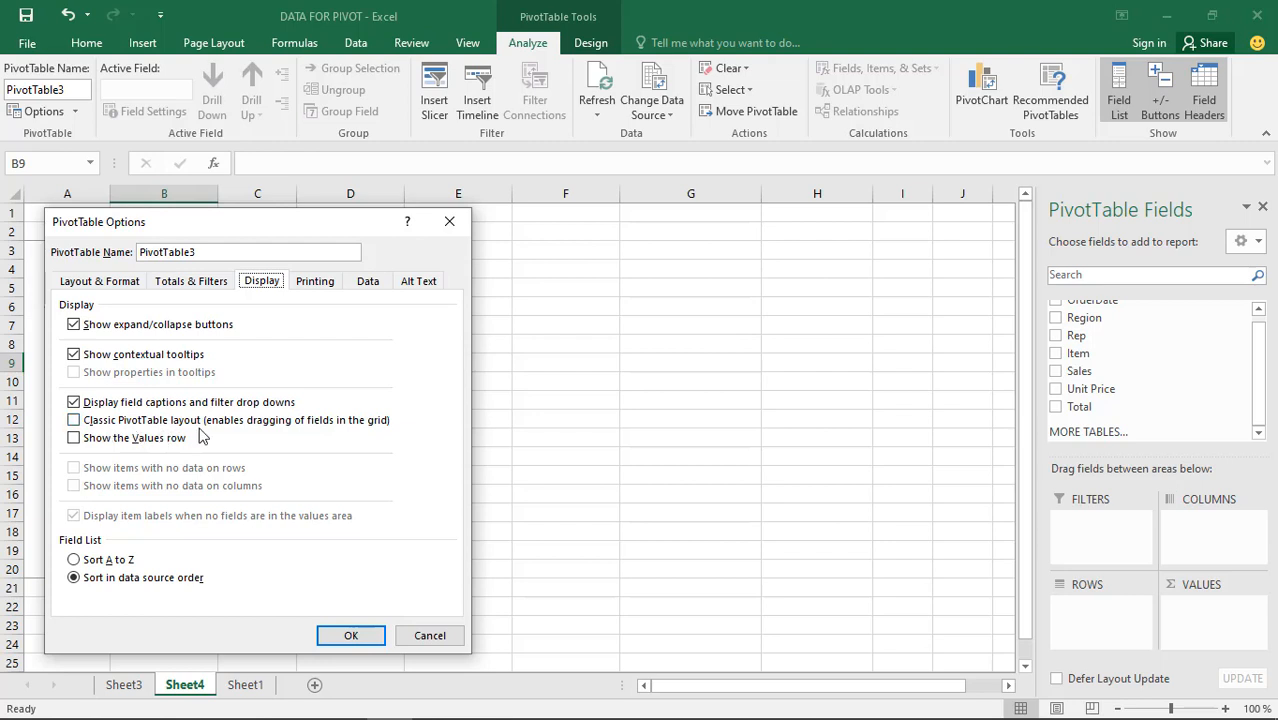
{"action": "left_click", "coordinate": [74, 421]}
{"action": "left_click", "coordinate": [343, 636]}
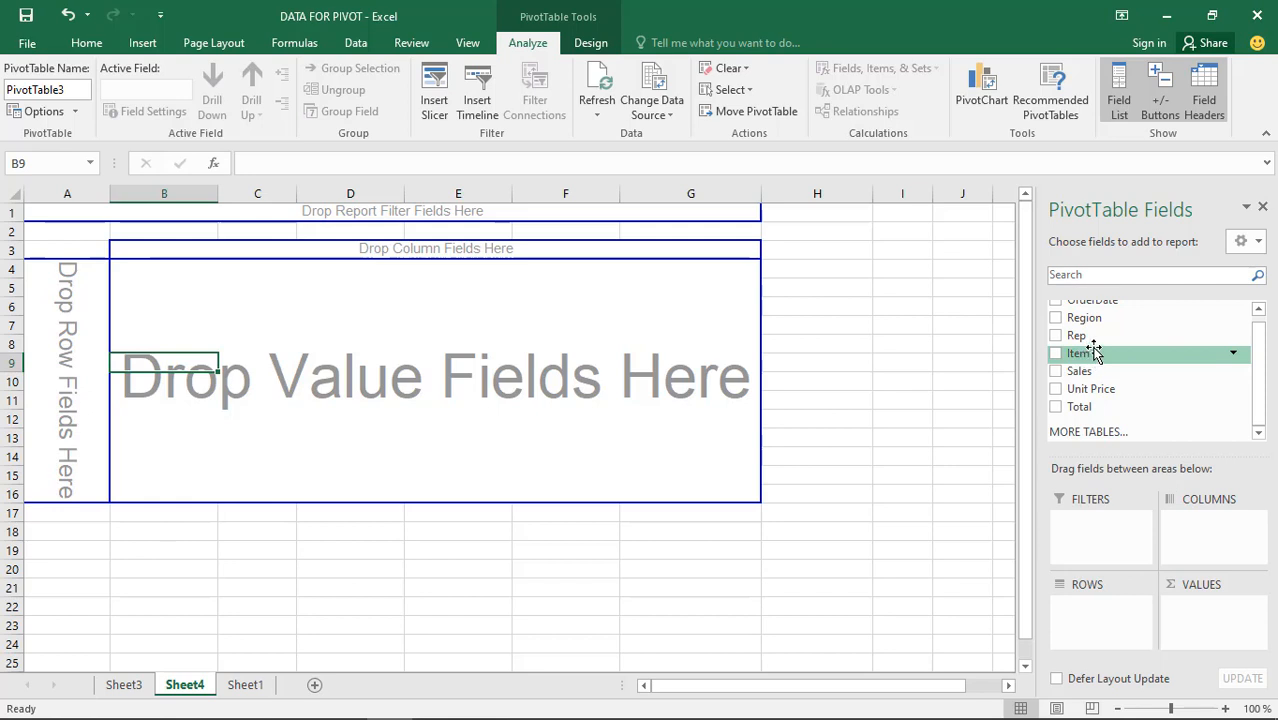
Place Region in the row area and Total in the value area directly on the PivotTable grid
{"action": "left_click_drag", "start_coordinate": [1103, 327], "coordinate": [67, 366]}
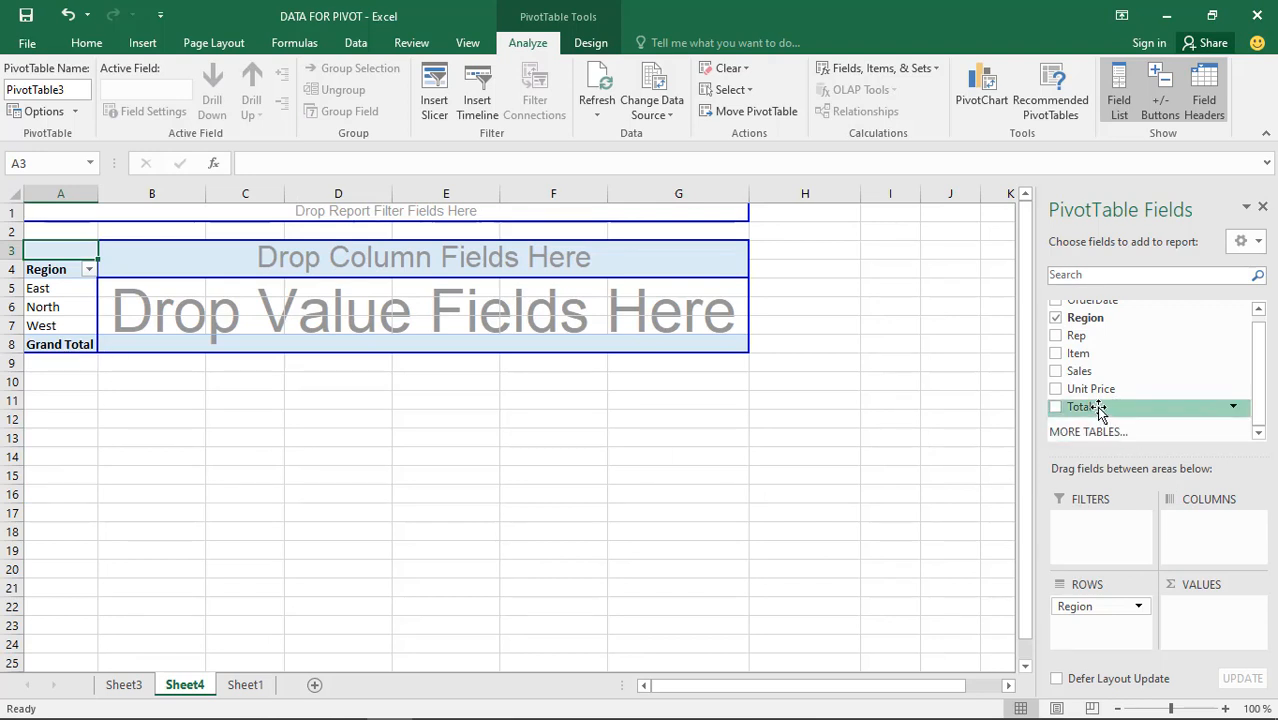
{"action": "left_click_drag", "start_coordinate": [1100, 410], "coordinate": [339, 300]}
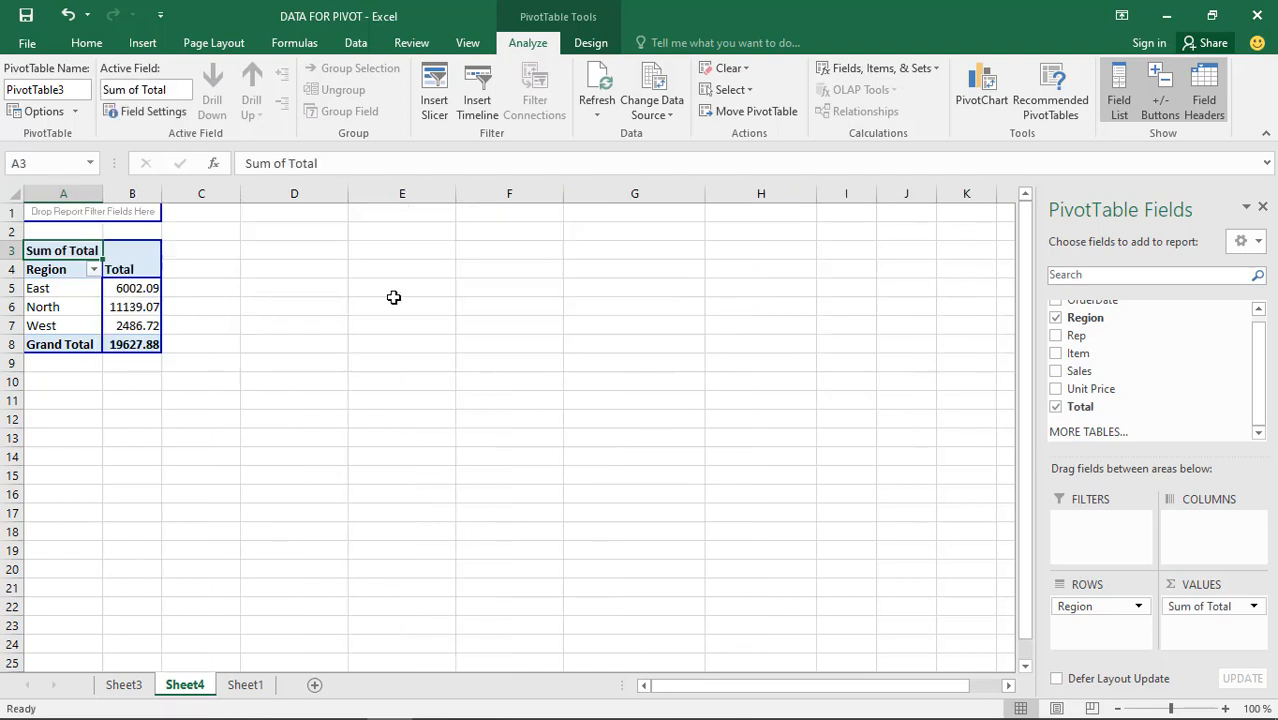
Examine the East, North and West rows of the PivotTable and compare them with the Region column of the source data on Sheet1
{"action": "left_click", "coordinate": [40, 285]}
{"action": "left_click", "coordinate": [60, 311]}
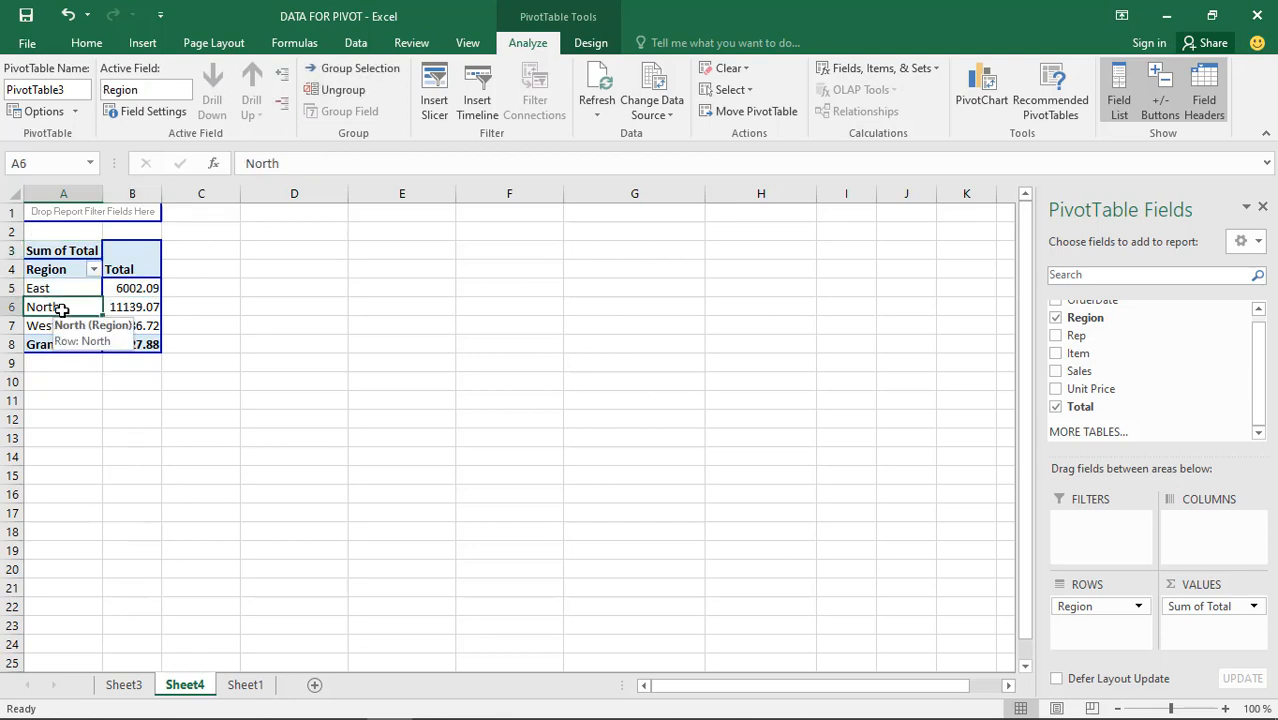
{"action": "left_click", "coordinate": [58, 325]}
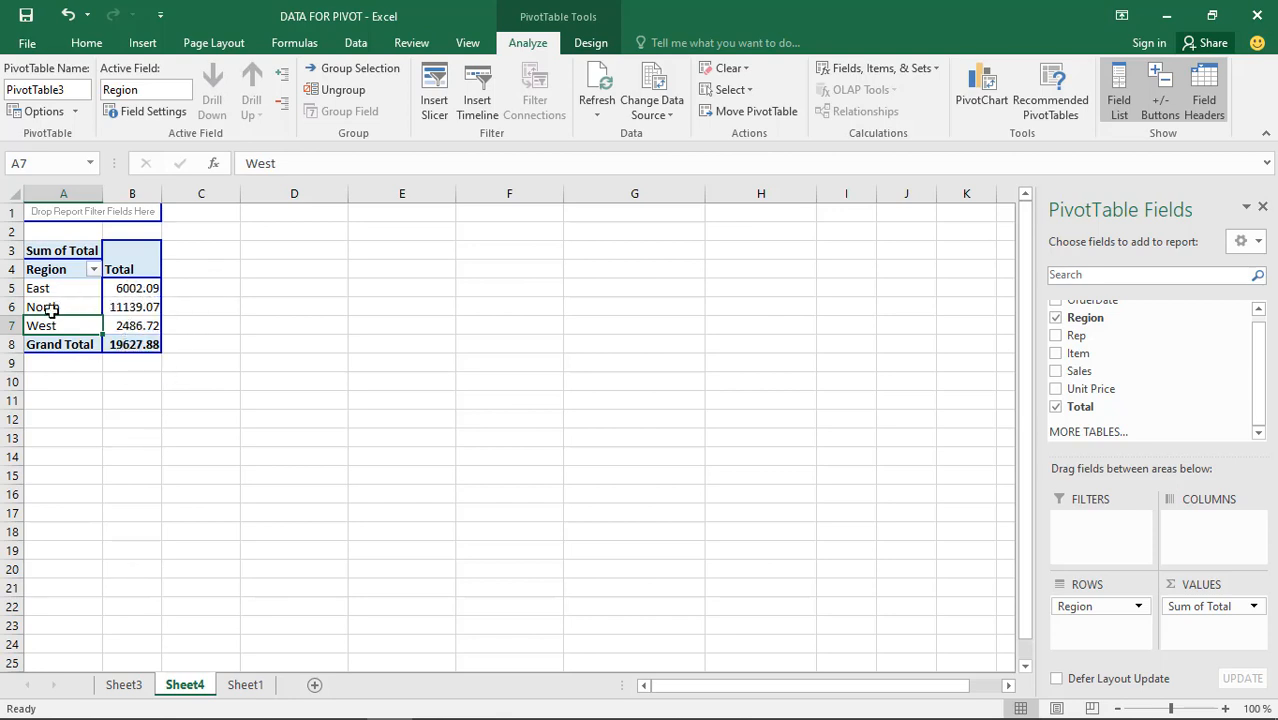
{"action": "left_click", "coordinate": [124, 305]}
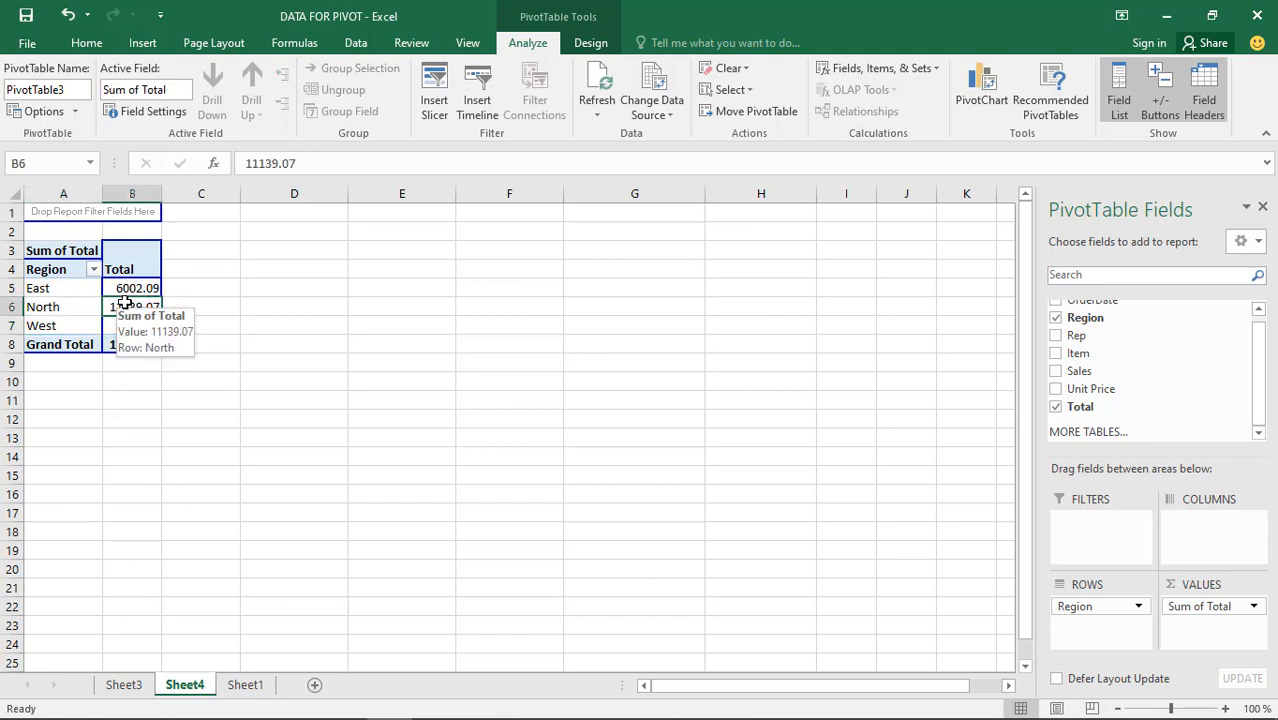
{"action": "left_click", "coordinate": [123, 684]}
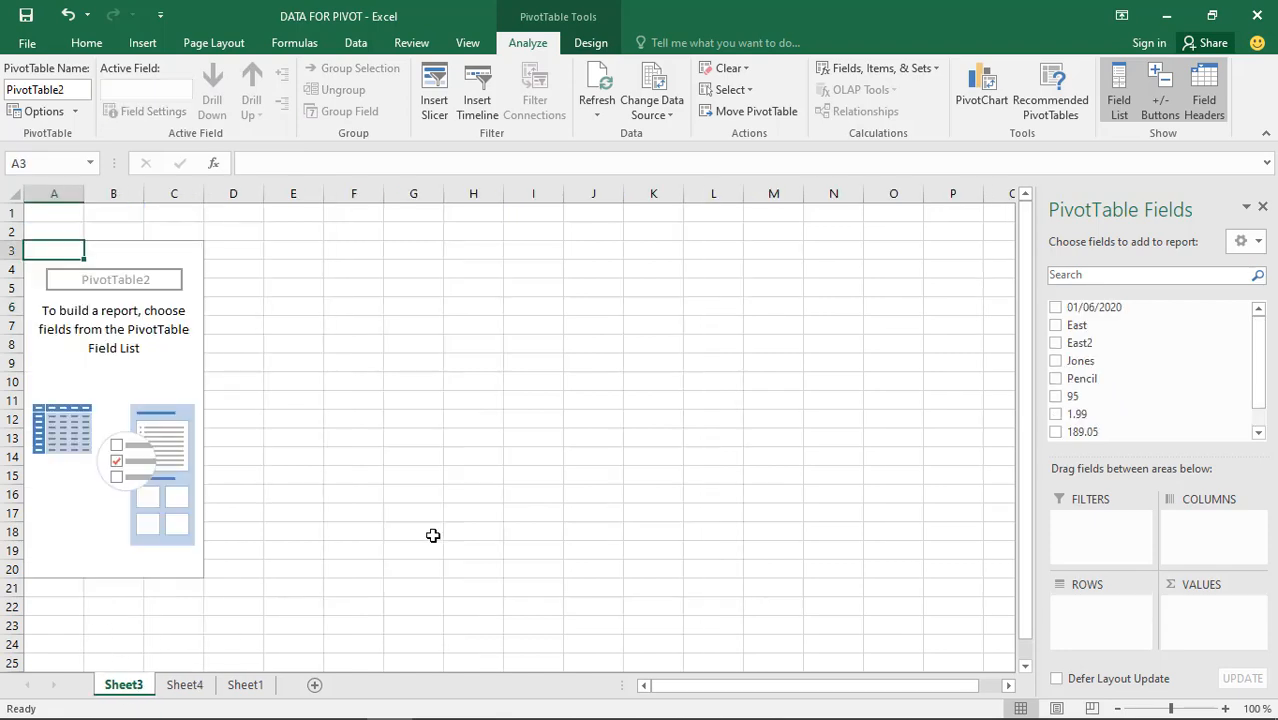
{"action": "left_click", "coordinate": [245, 685]}
{"action": "scroll", "coordinate": [600, 410], "scroll_direction": "up", "scroll_amount": 7}
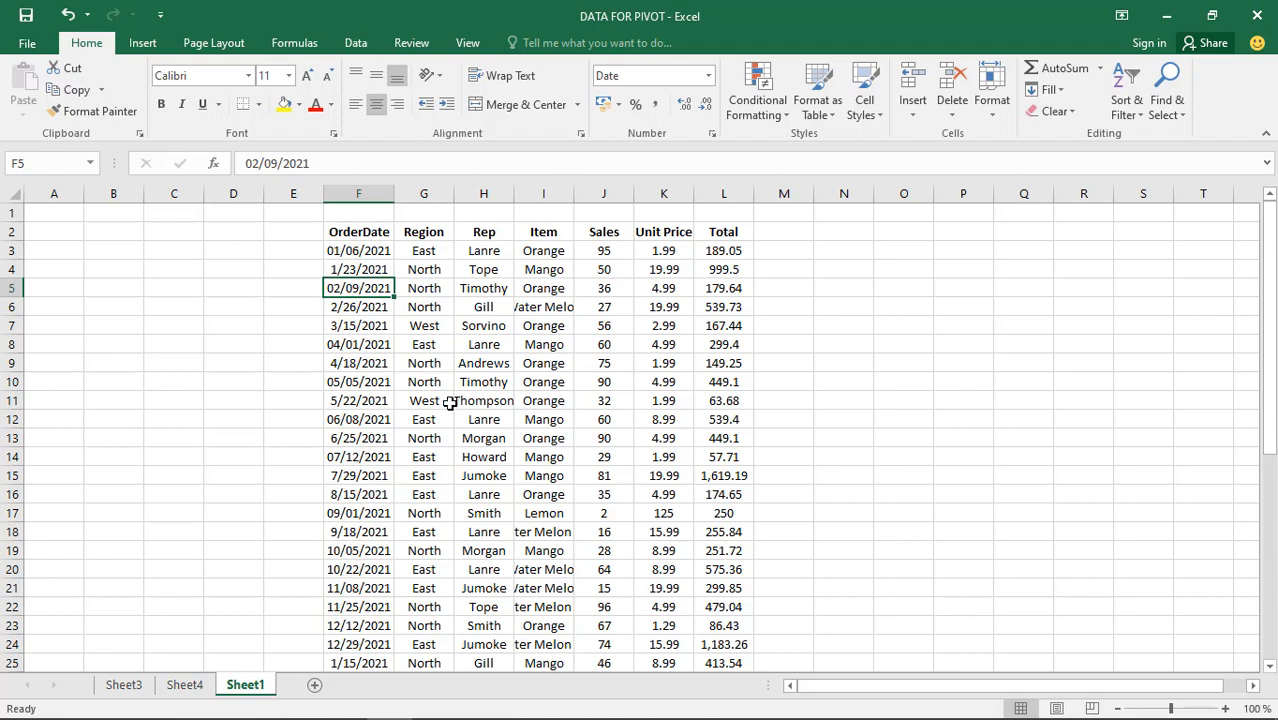
{"action": "left_click", "coordinate": [424, 233]}
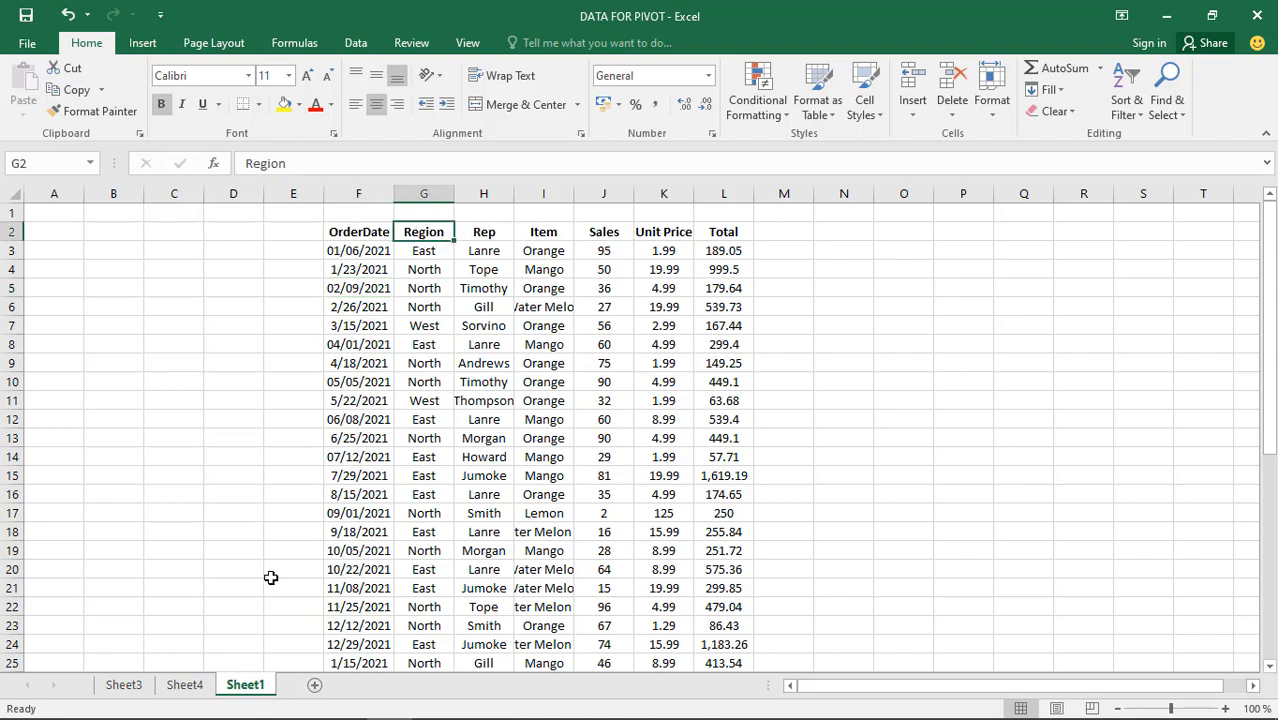
Return to the PivotTable on Sheet4 and add the Rep field to the row area ahead of Region
{"action": "left_click", "coordinate": [124, 686]}
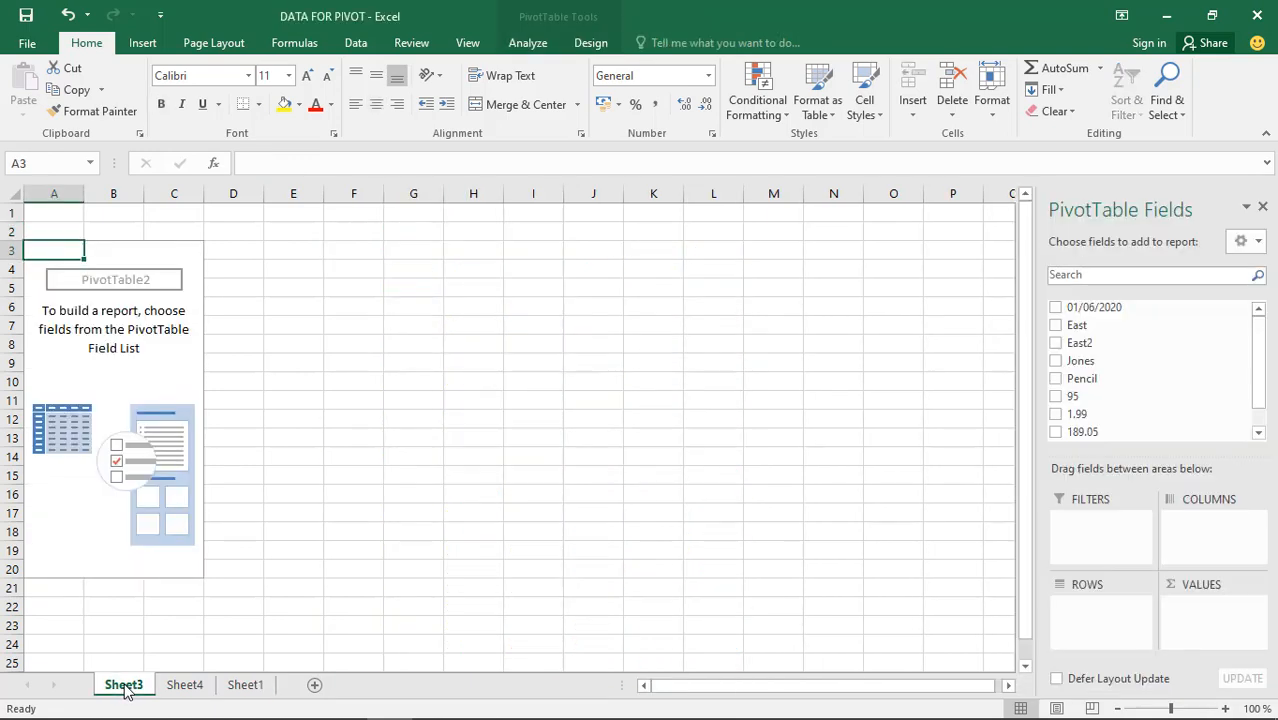
{"action": "left_click", "coordinate": [193, 689]}
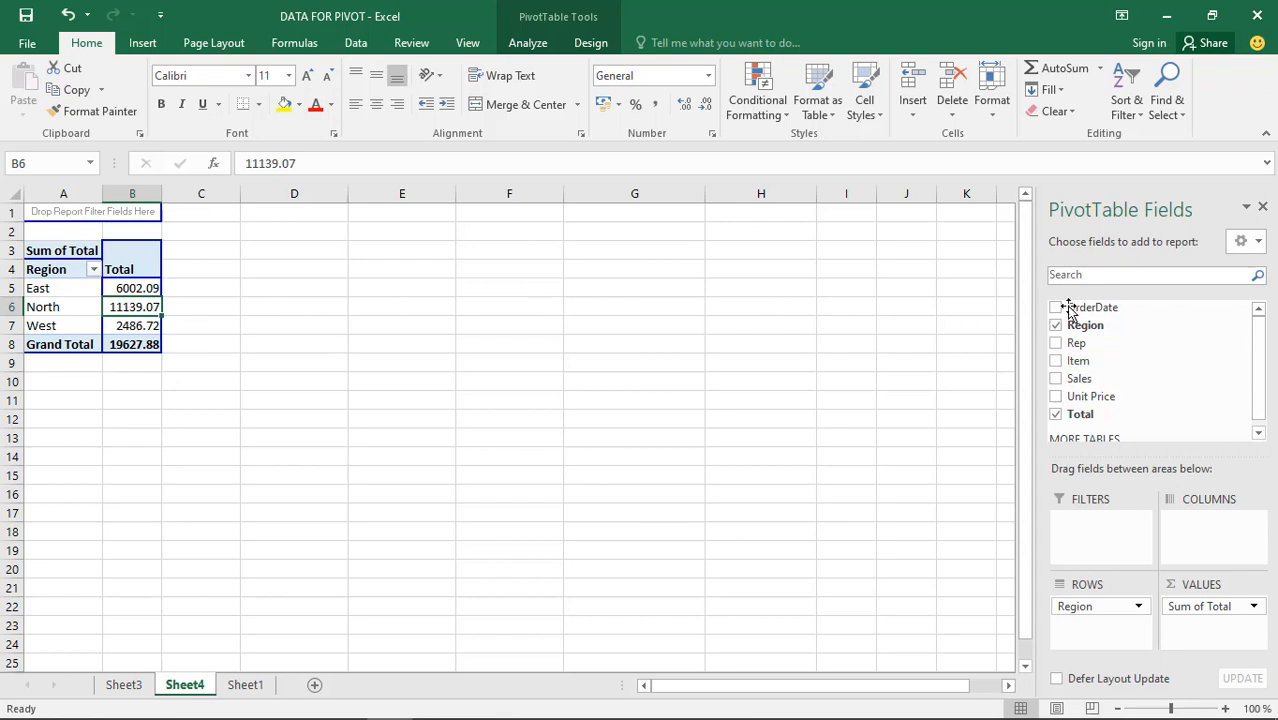
{"action": "left_click_drag", "start_coordinate": [1078, 343], "coordinate": [46, 320]}
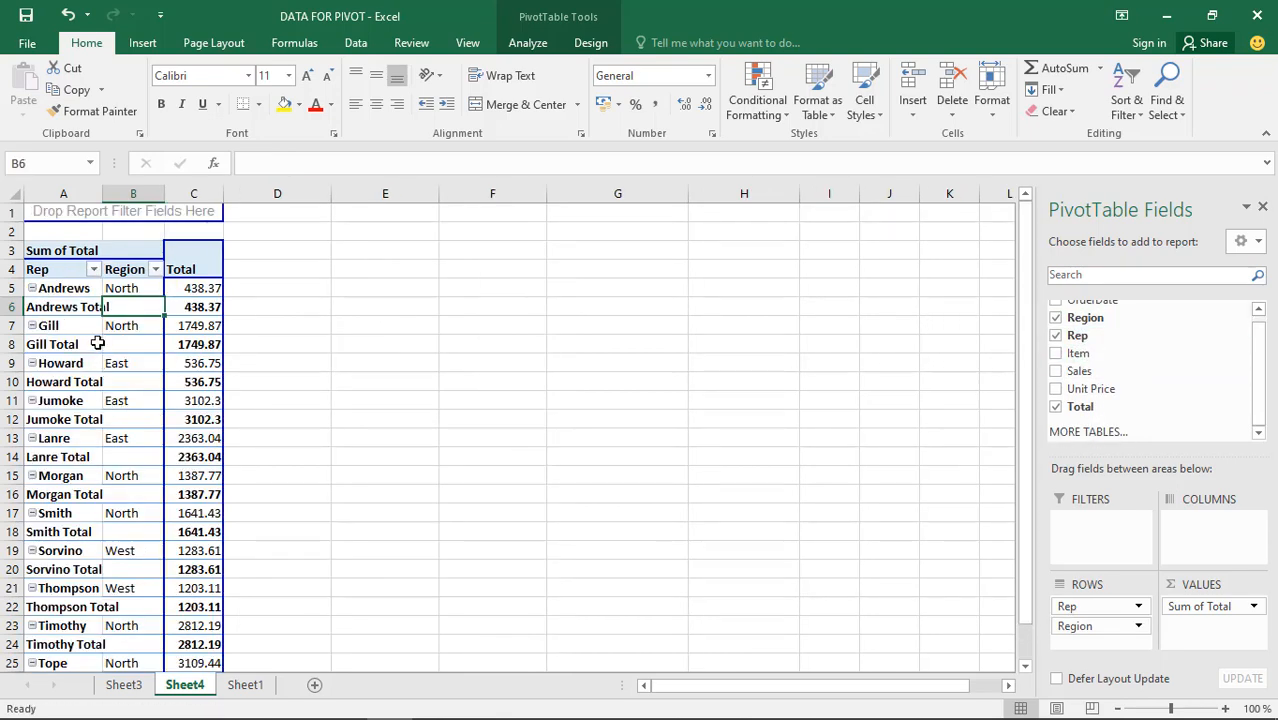